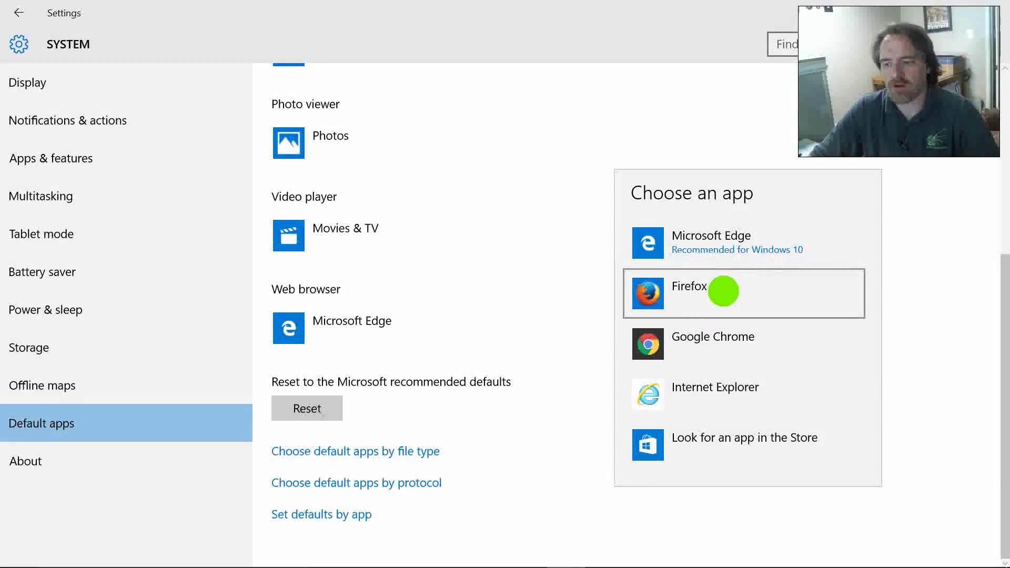
Set Firefox as the default web browser and display the Bookmarks Toolbar in the Firefox window
click(723, 291)
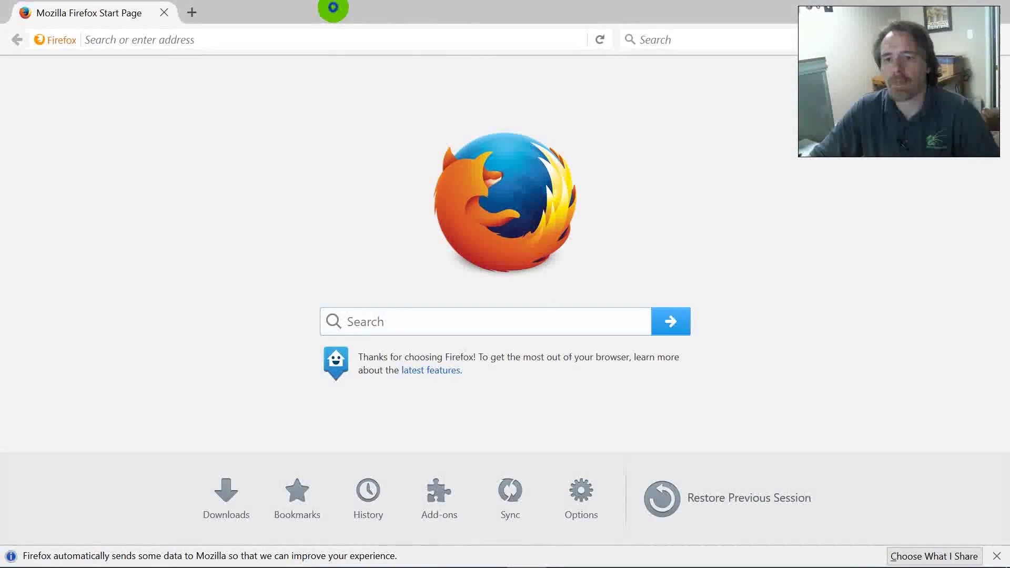
right_click(333, 7)
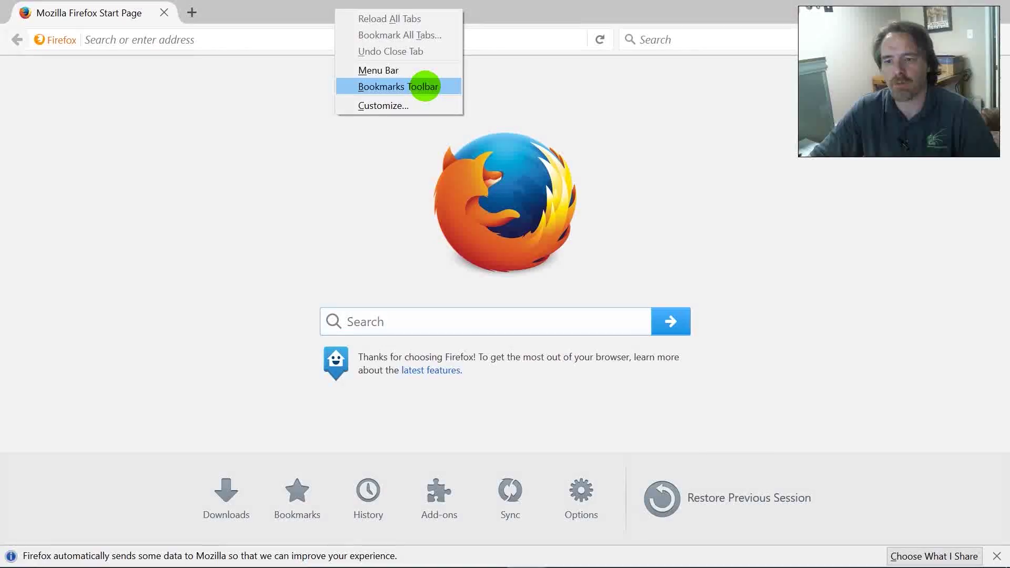
click(425, 86)
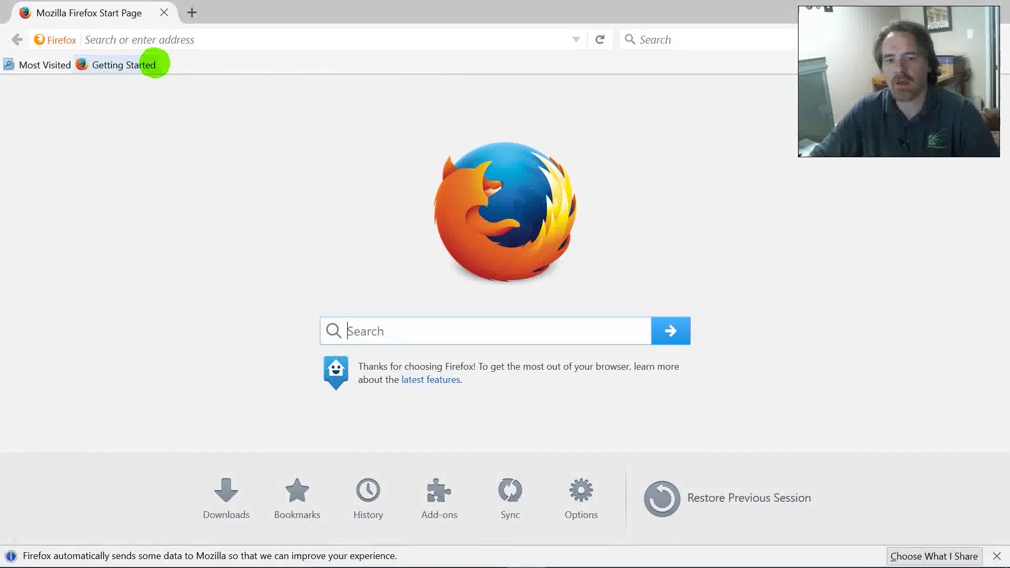
Load the website cnn.com in the current Firefox tab
click(229, 39)
click(232, 40)
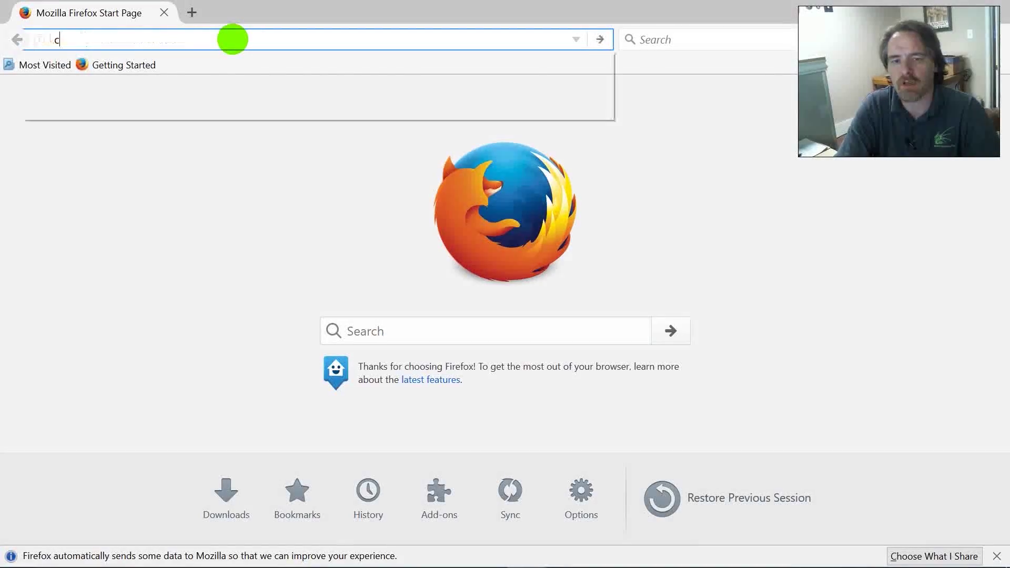
text(cnn.com)
key(Return)
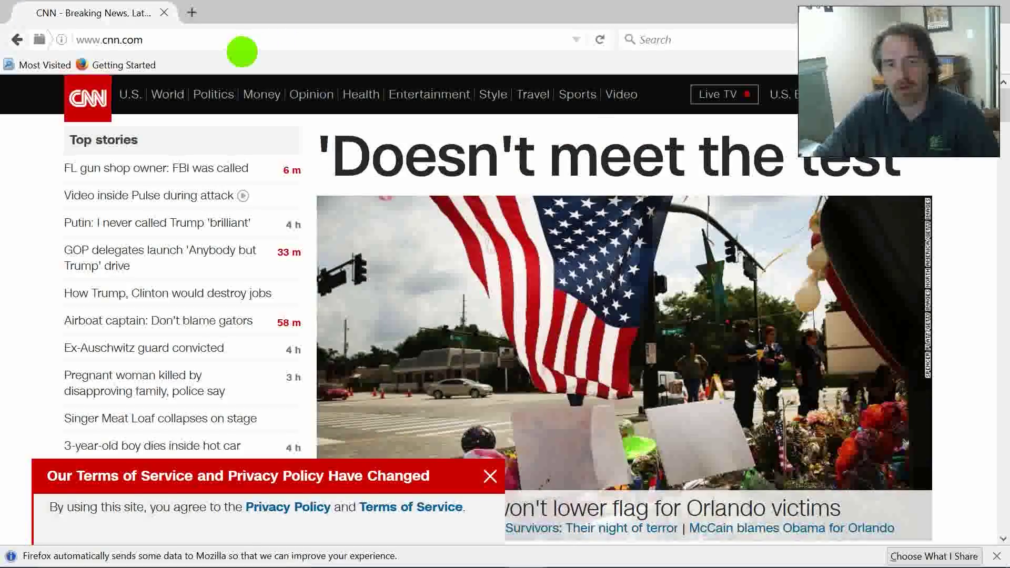
Bookmark the CNN page in the Bookmarks Menu folder and move the bookmark to the start of the Bookmarks Toolbar
key(ctrl+d)
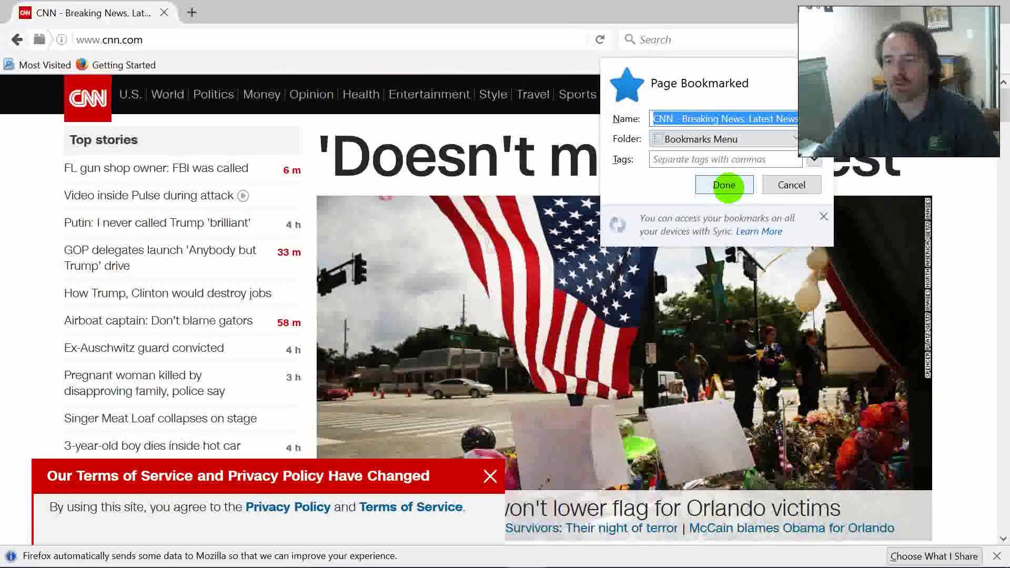
click(725, 185)
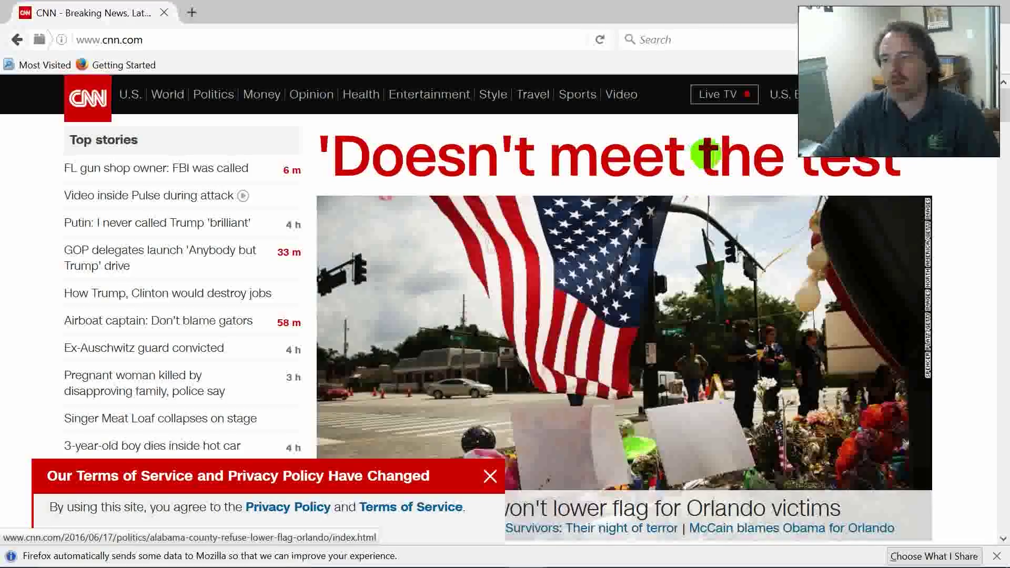
click(853, 40)
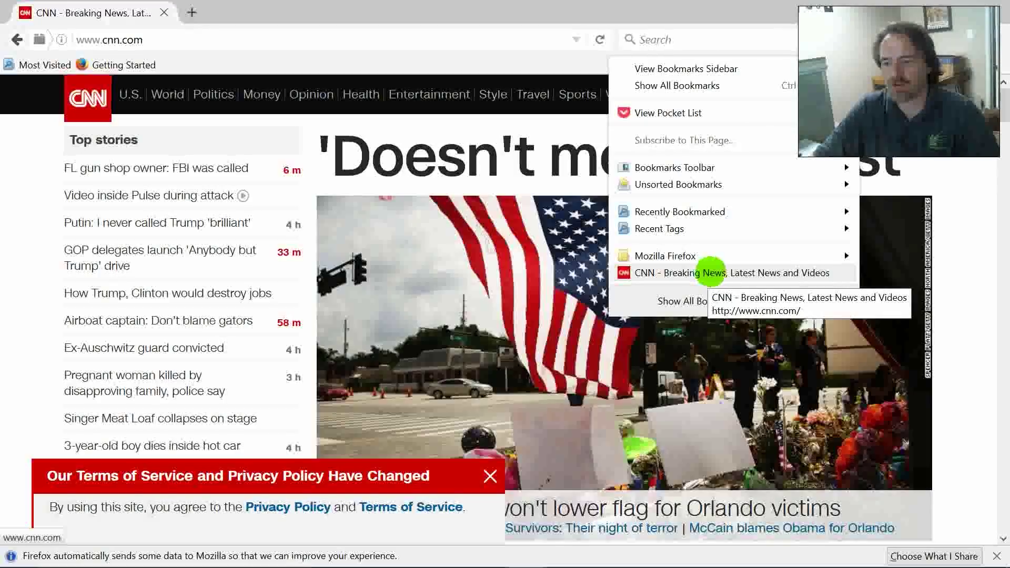
drag(719, 273, 8, 61)
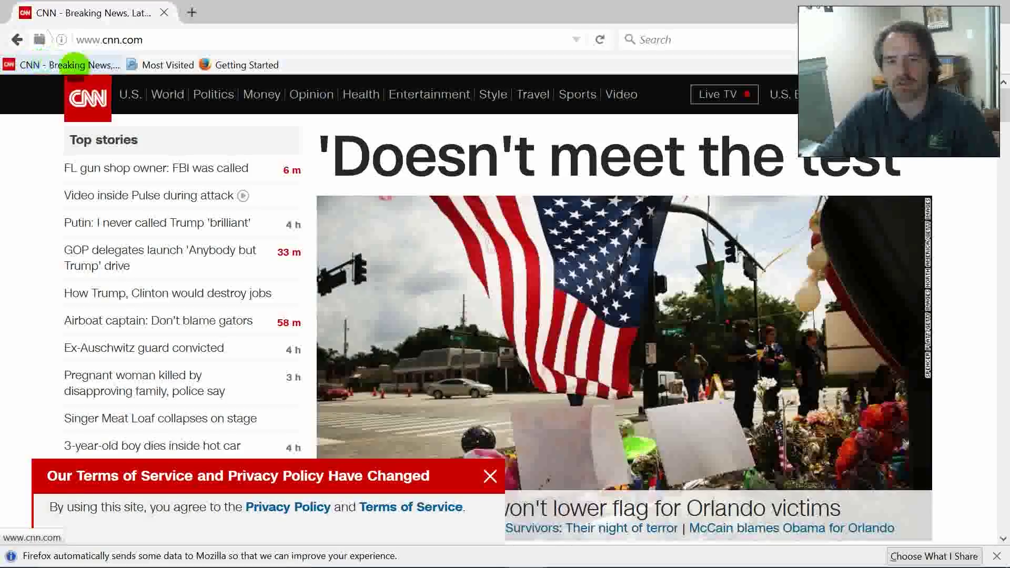
Create a desktop shortcut to the open CNN page and place it in the upper-left corner of the desktop
drag(356, 7, 468, 42)
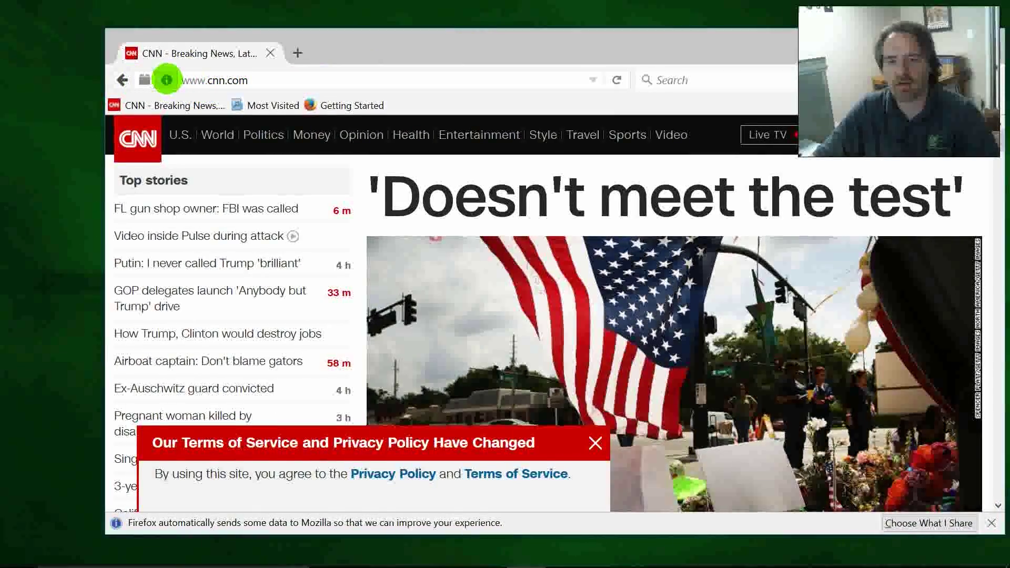
mouse_move(166, 80)
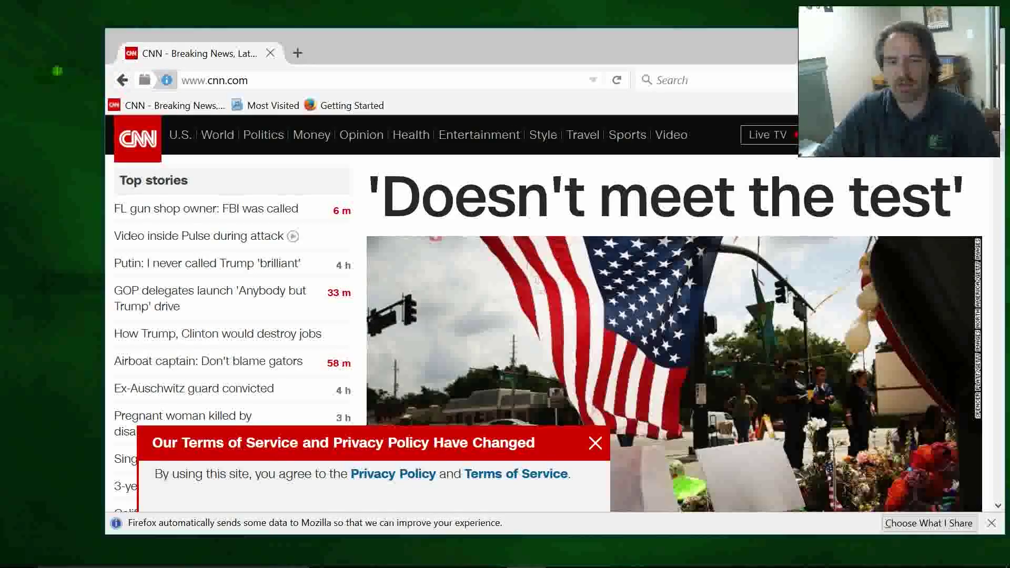
drag(41, 70, 42, 70)
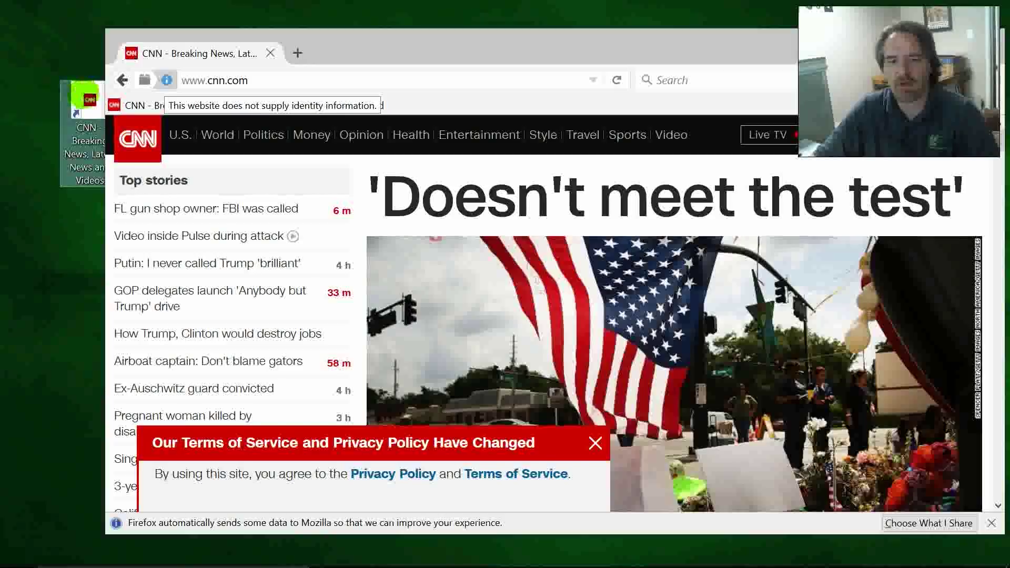
drag(86, 95, 27, 17)
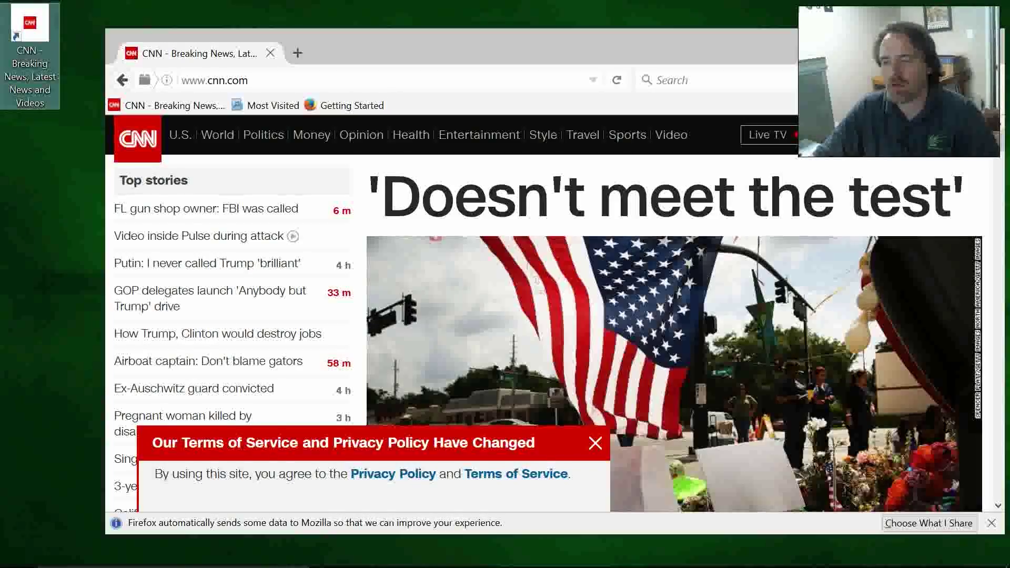
Export all bookmarks to an HTML file named bookmarks on the Desktop and close the Library
click(823, 80)
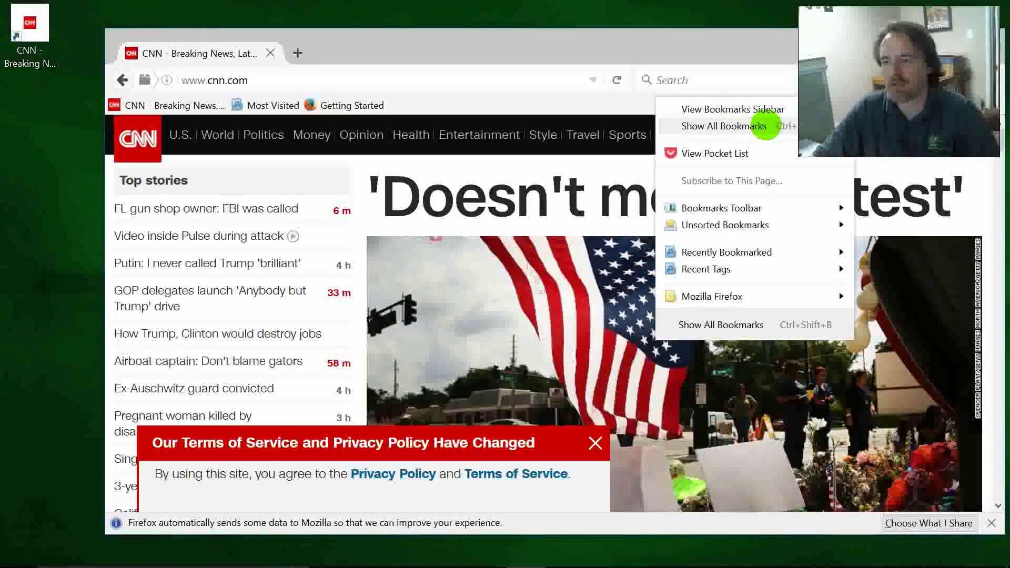
click(766, 126)
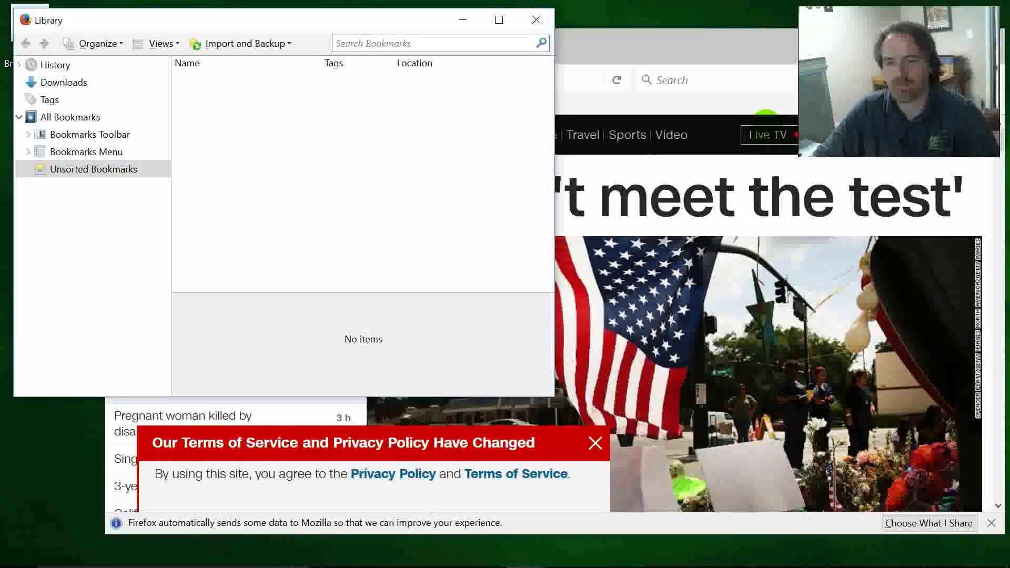
drag(375, 19, 508, 73)
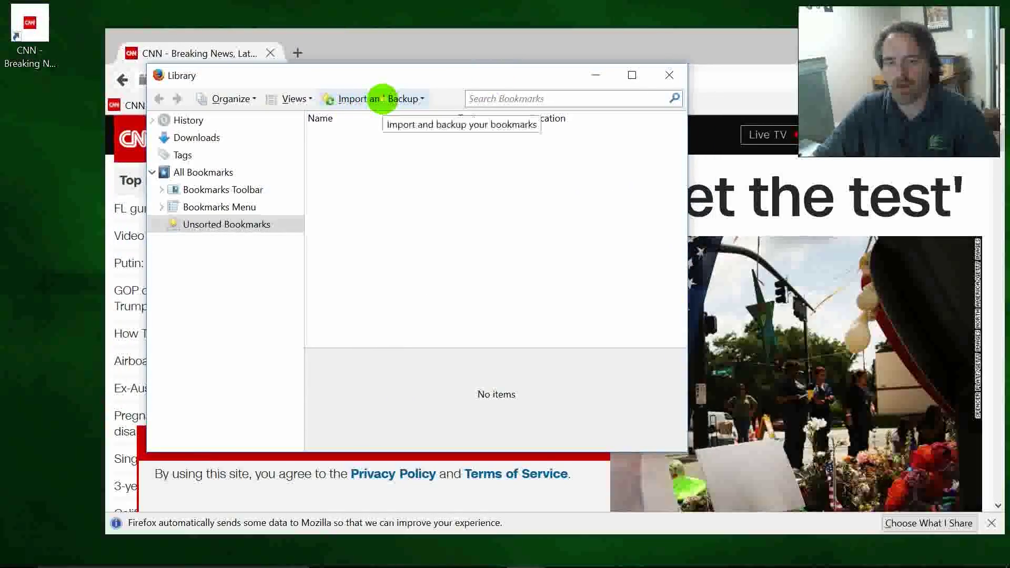
click(382, 98)
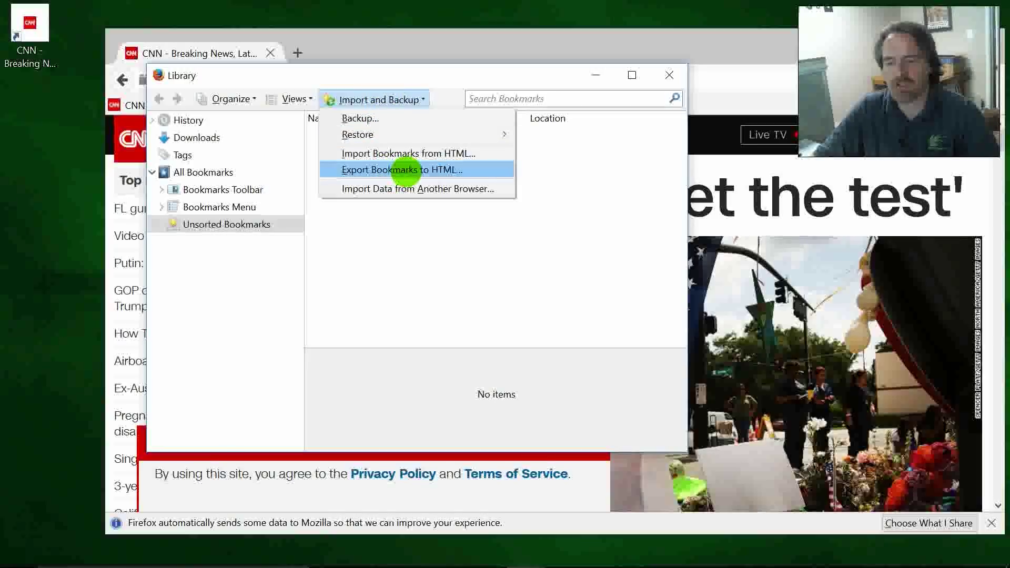
click(406, 170)
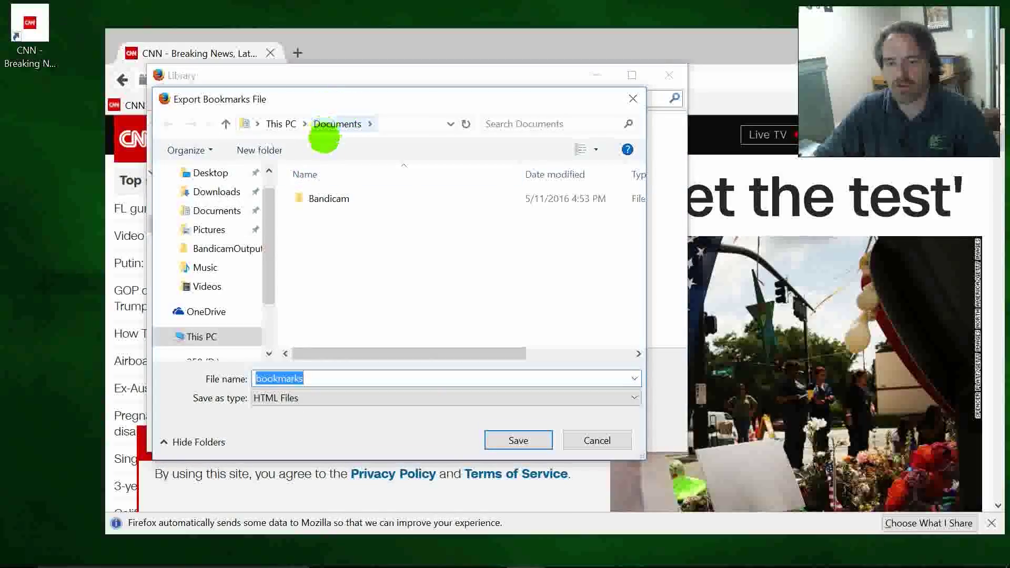
drag(269, 277, 276, 228)
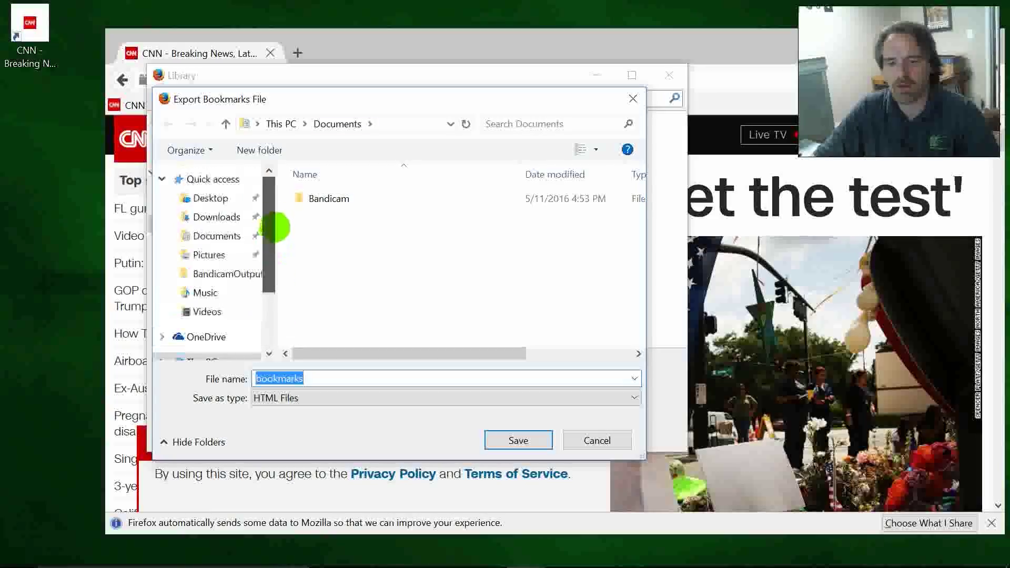
click(208, 198)
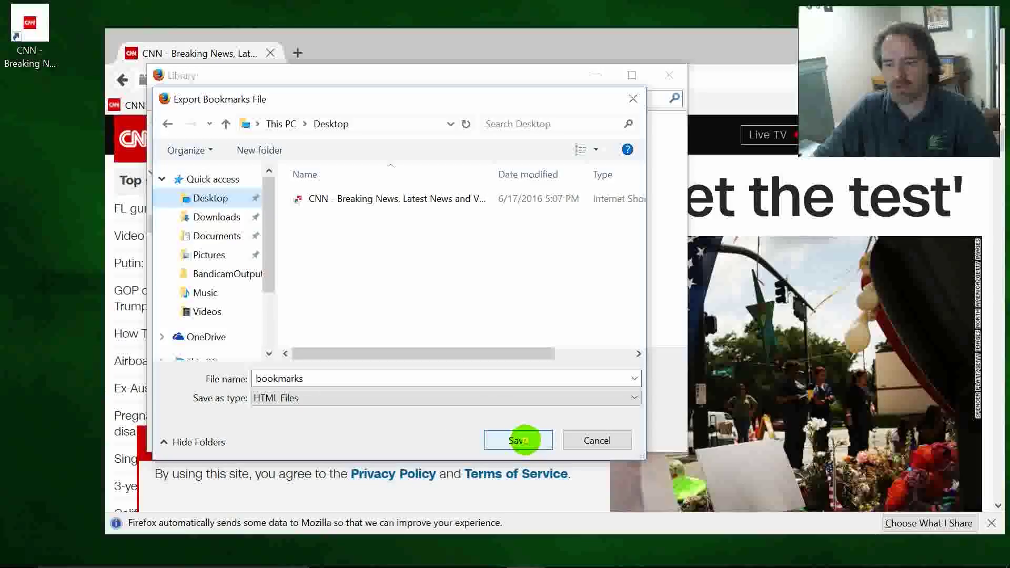
click(518, 440)
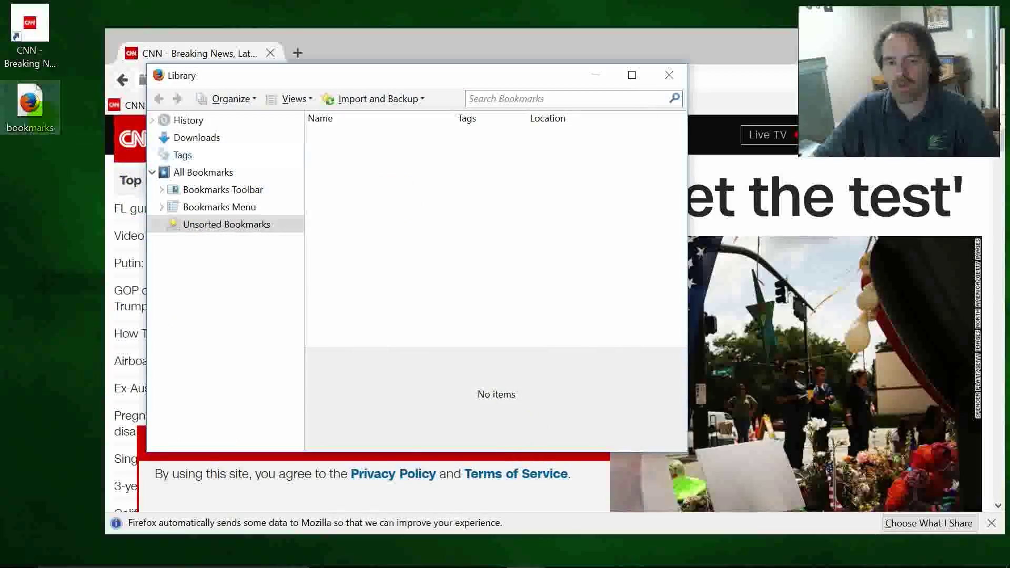
click(669, 74)
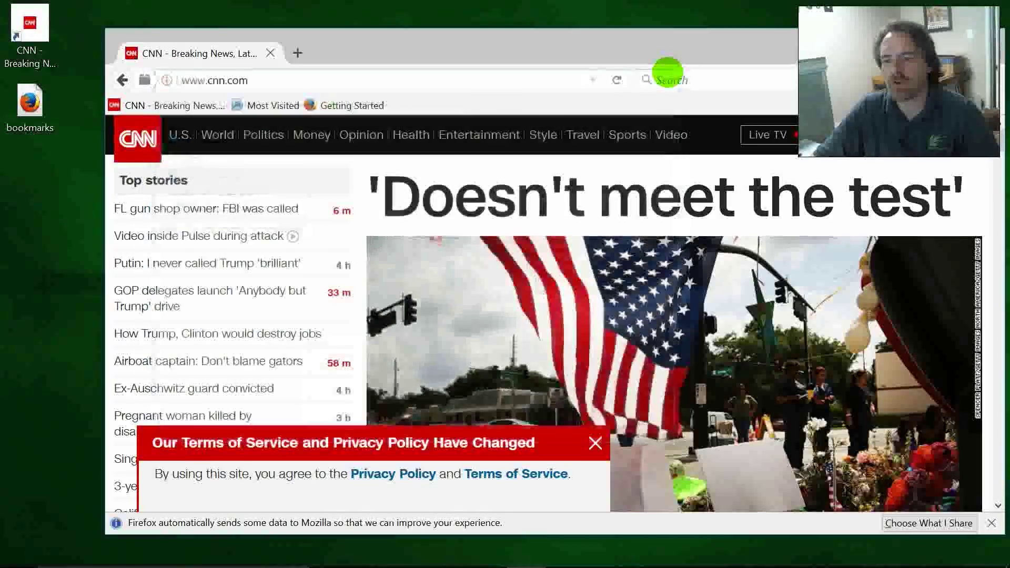
Delete the CNN bookmark from the Bookmarks Toolbar
click(177, 102)
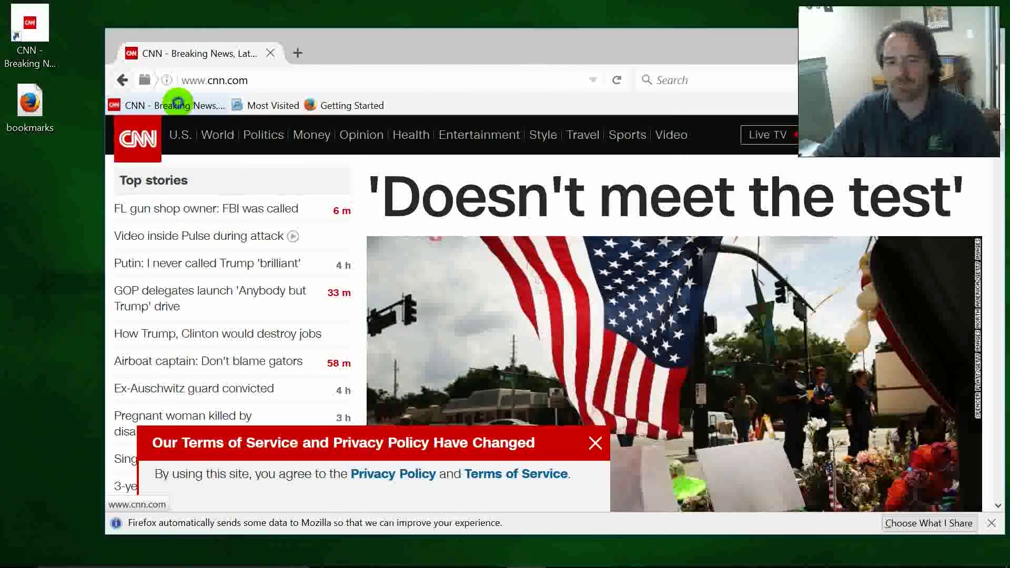
right_click(177, 103)
click(227, 285)
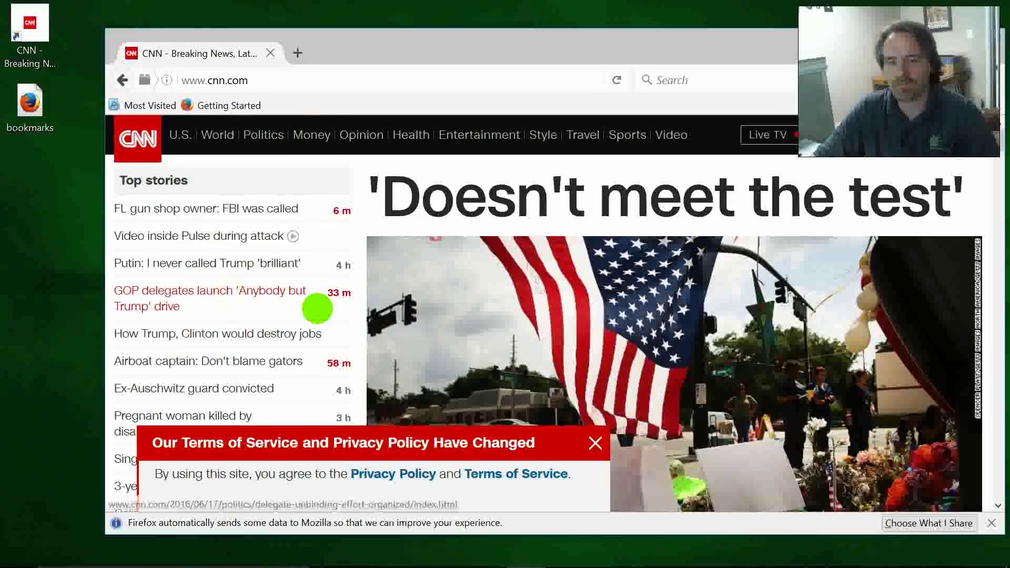
click(30, 105)
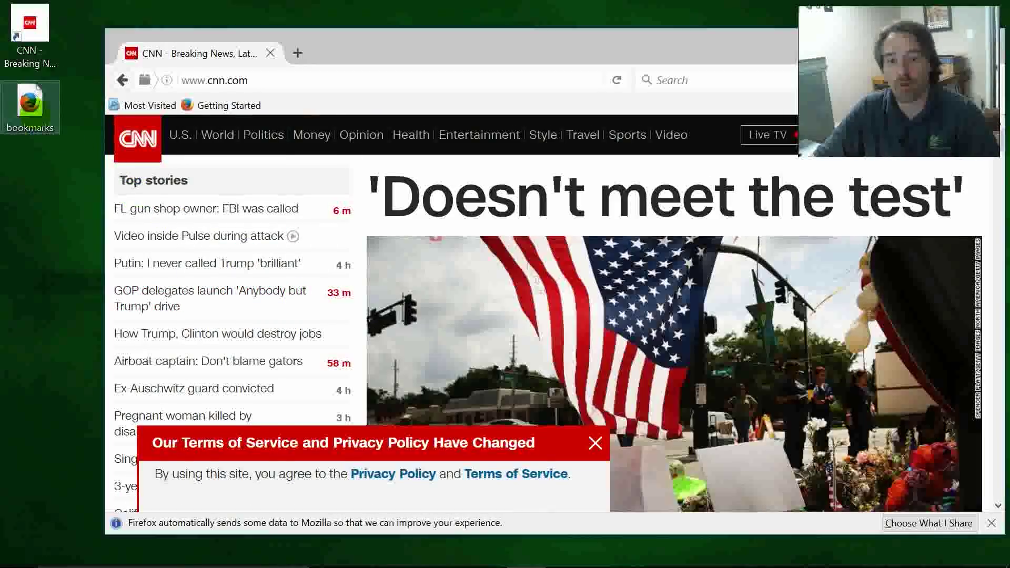
click(797, 59)
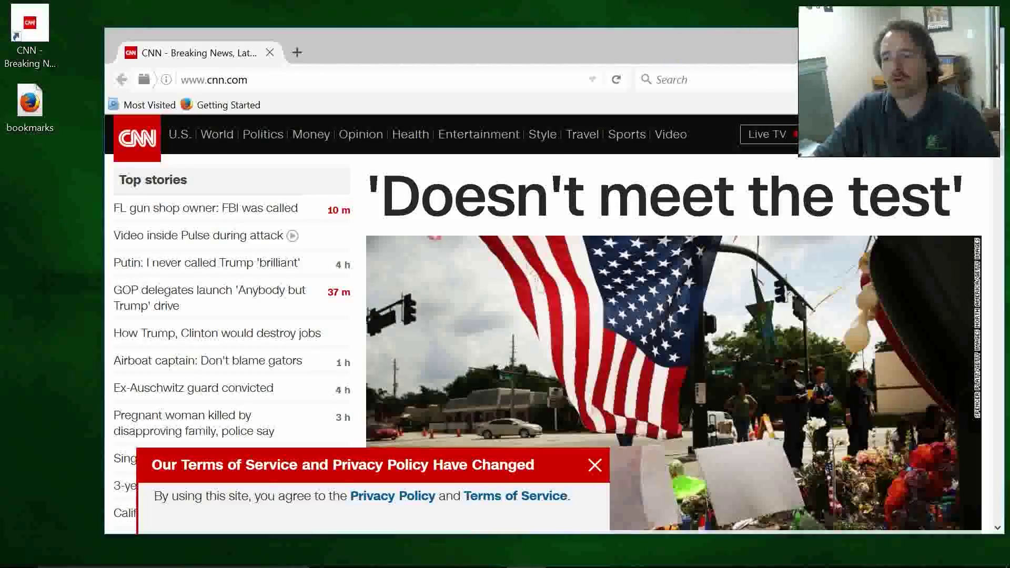
Import the bookmarks HTML file from the Desktop into Firefox and close the Library
click(834, 79)
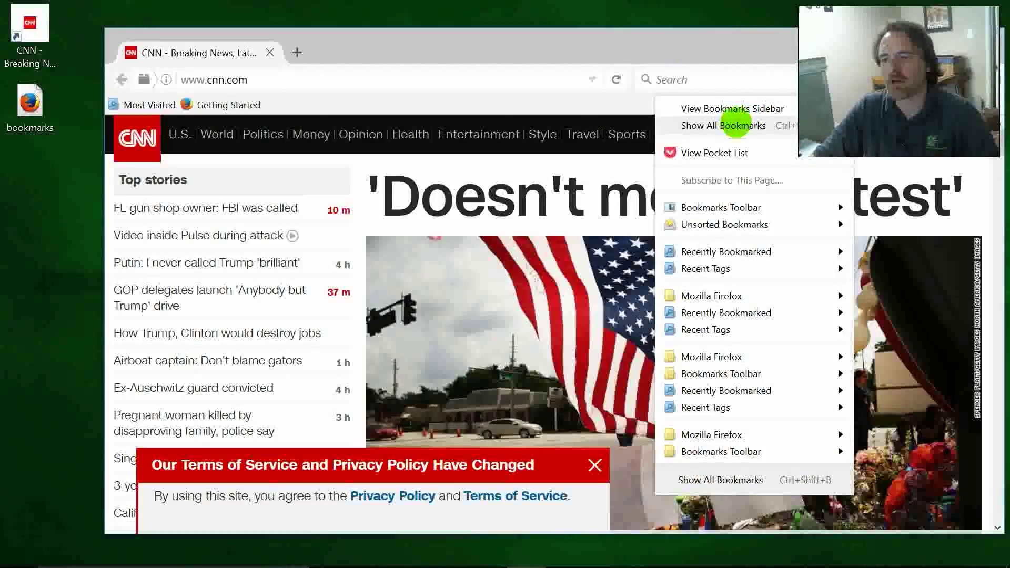
click(736, 125)
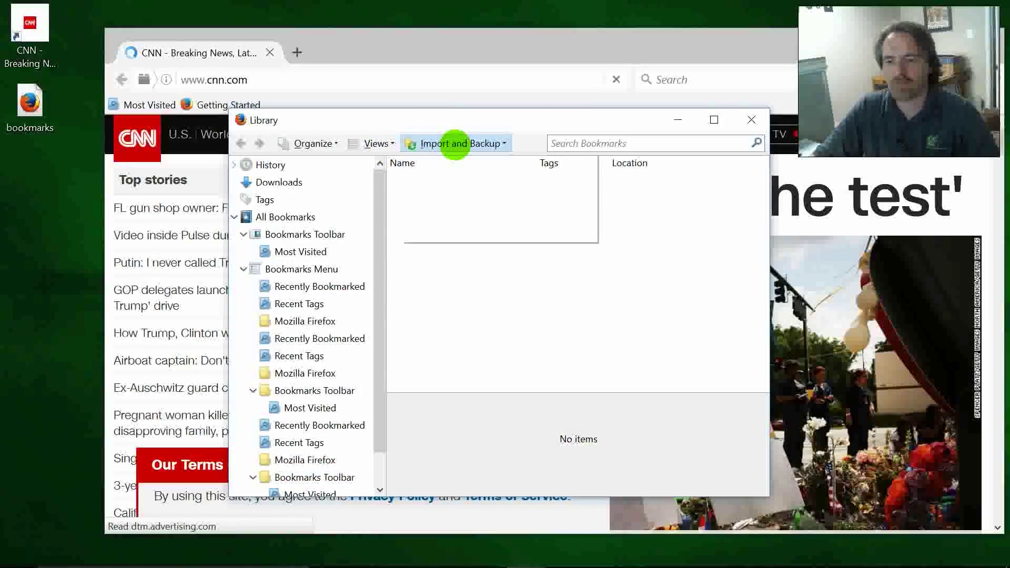
click(455, 143)
click(456, 198)
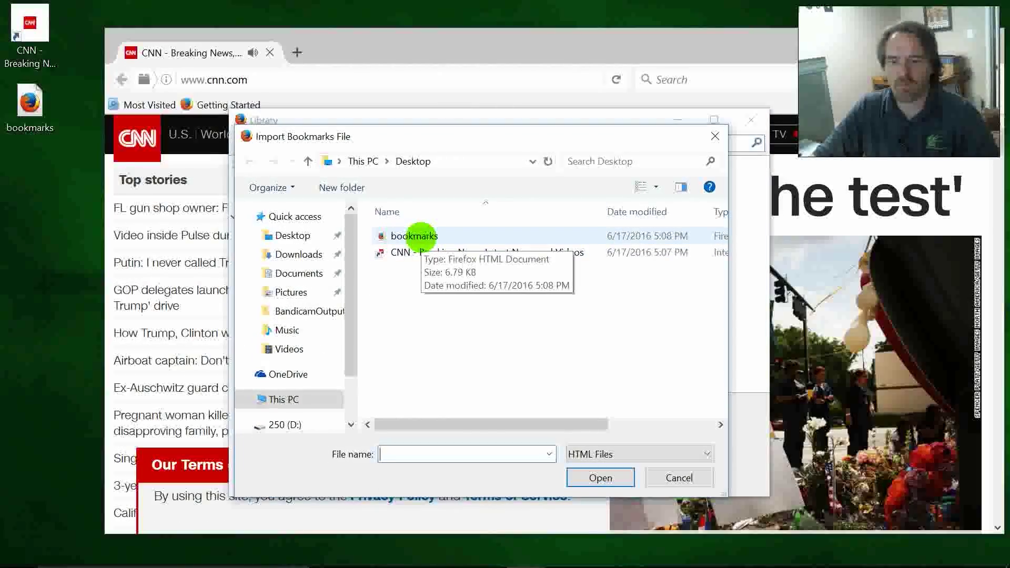
click(410, 236)
click(591, 478)
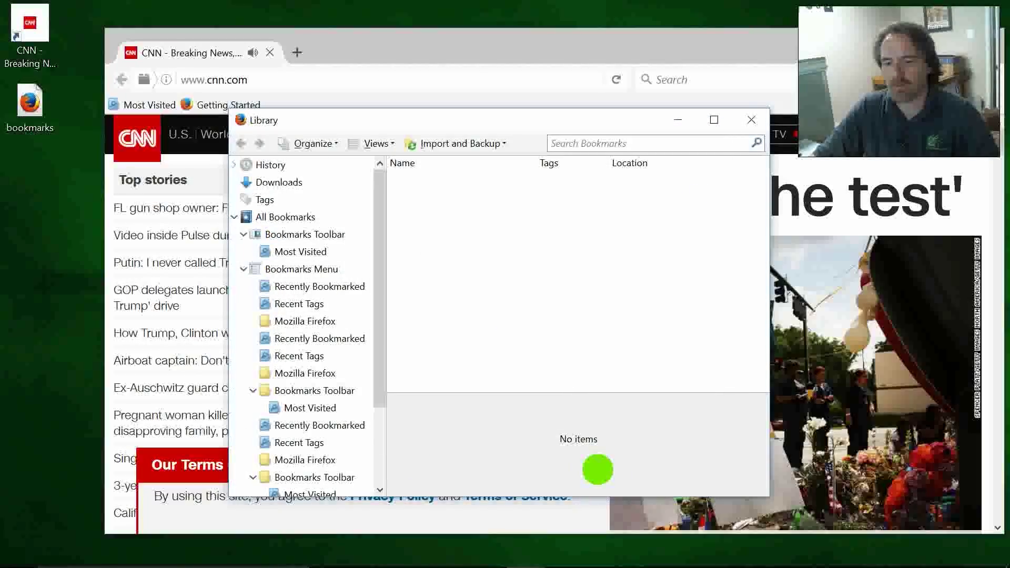
scroll(374, 295, down, 1)
scroll(379, 321, up, 1)
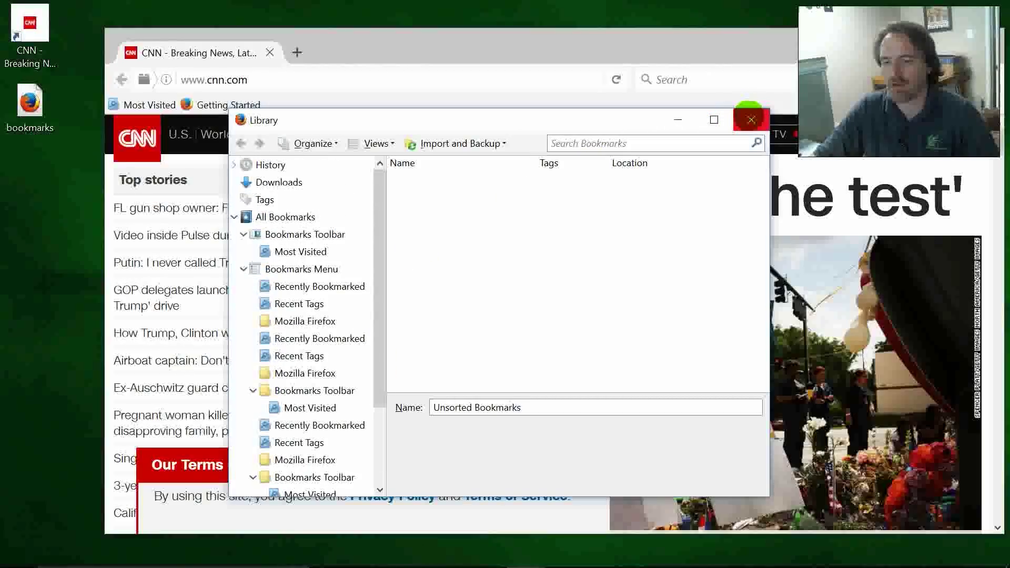
click(751, 119)
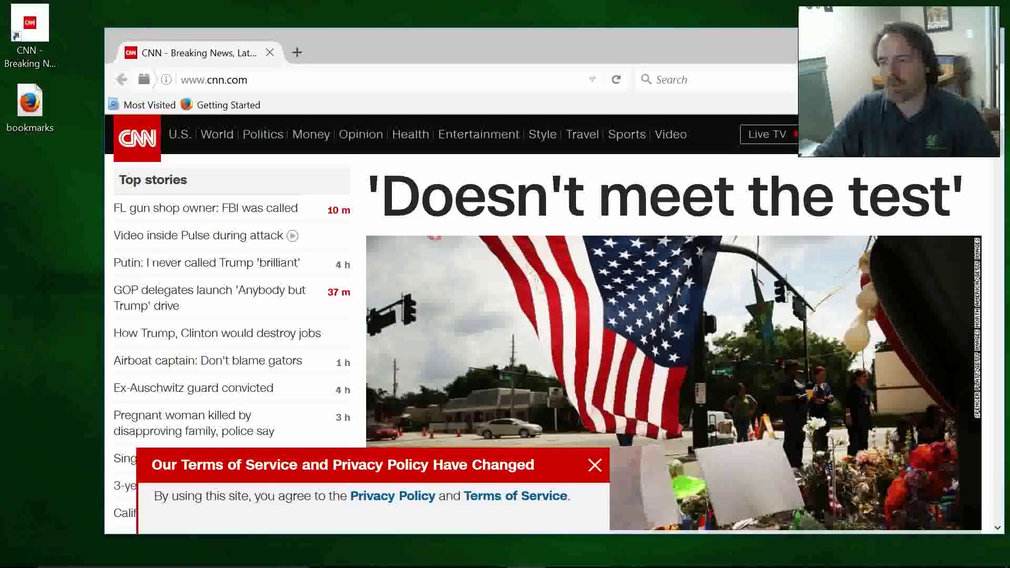
Move the CNN bookmark from the imported Bookmarks Toolbar folder to the start of the Bookmarks Toolbar and open it
click(842, 80)
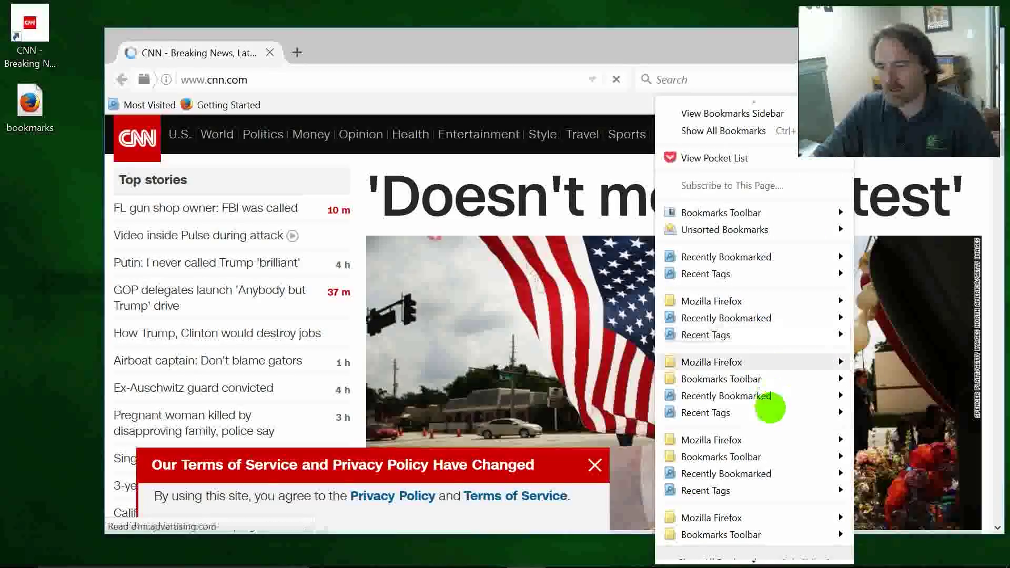
mouse_move(756, 456)
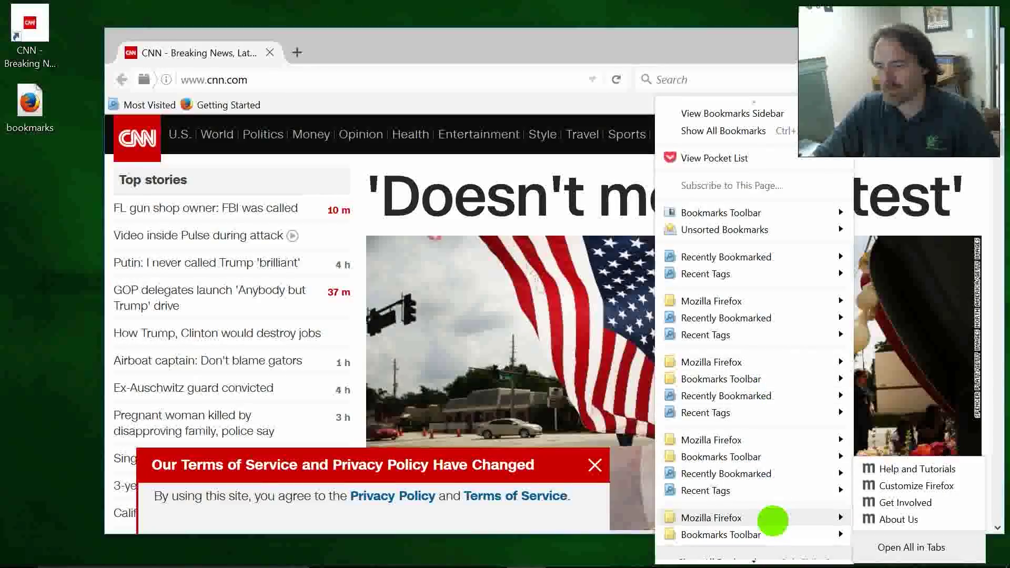
mouse_move(767, 535)
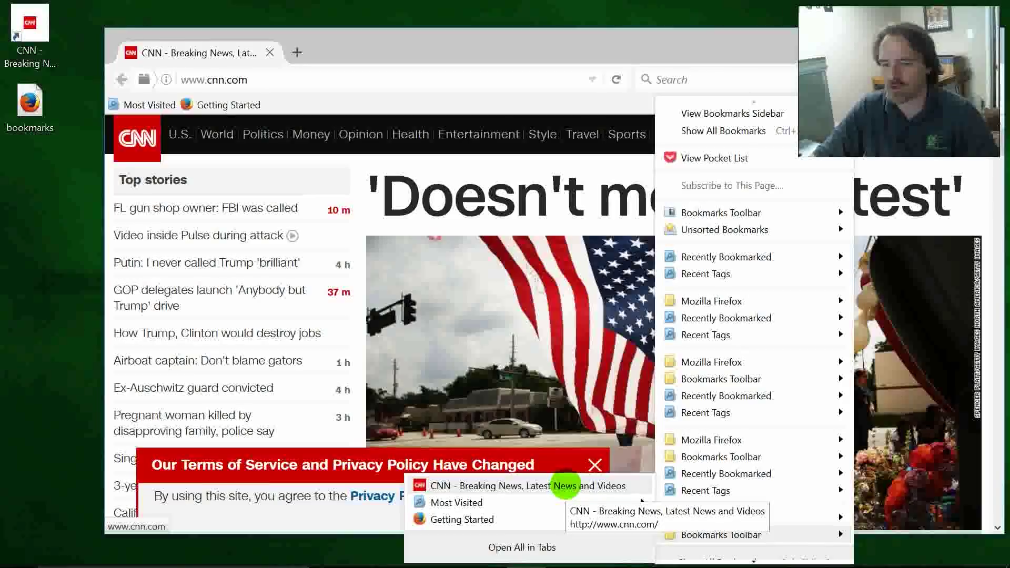
mouse_move(564, 484)
mouse_down()
mouse_move(356, 199)
mouse_move(309, 95)
mouse_move(113, 102)
mouse_up()
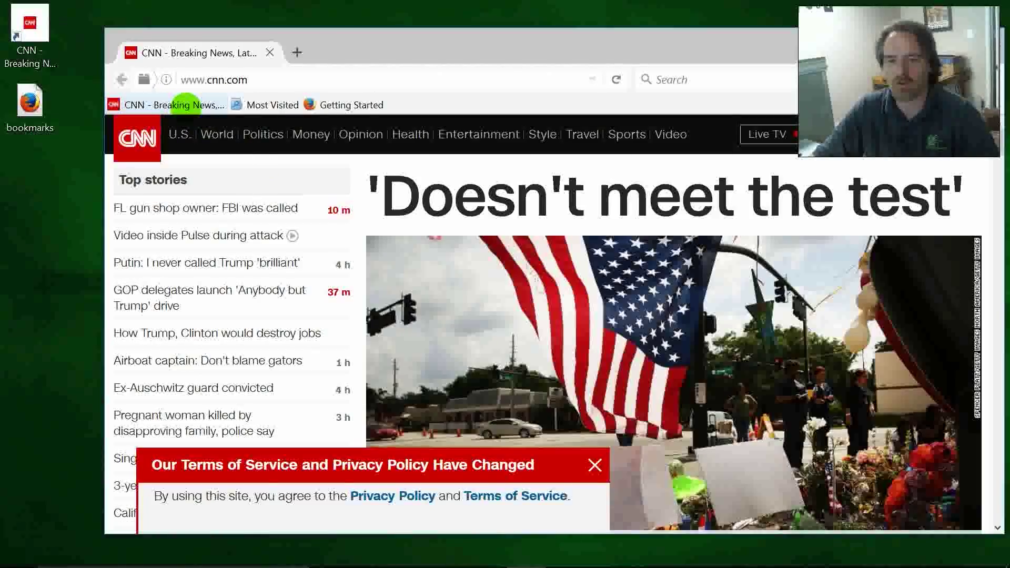
click(187, 103)
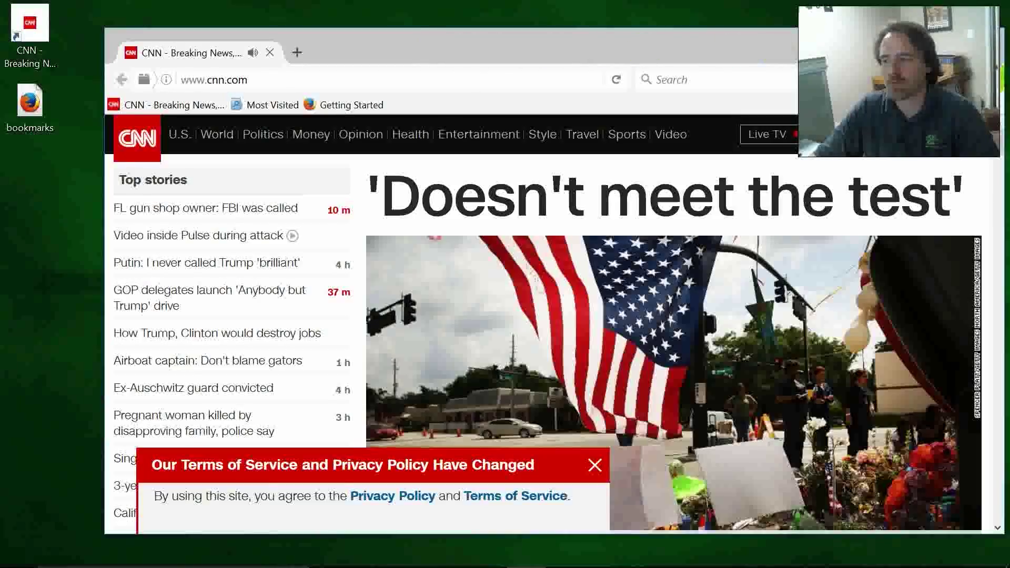
Open the Sync section of the Firefox options to view the Firefox Account connection choices
click(990, 79)
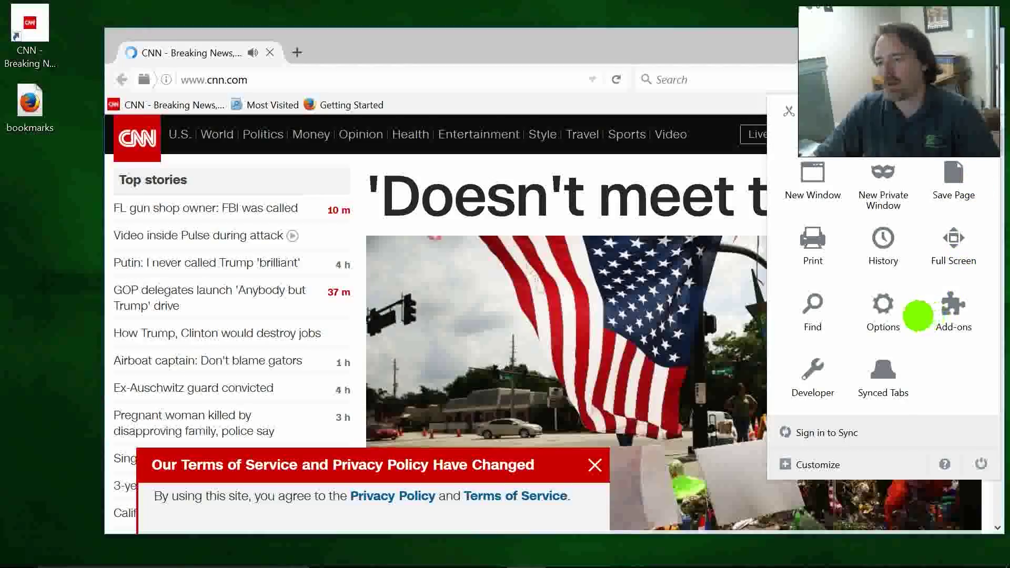
click(883, 316)
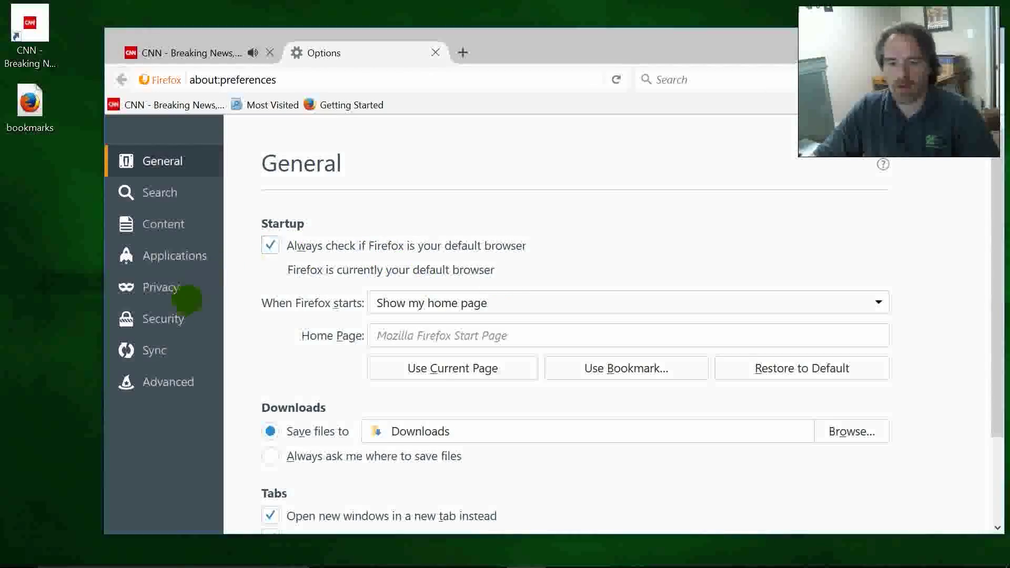
click(153, 349)
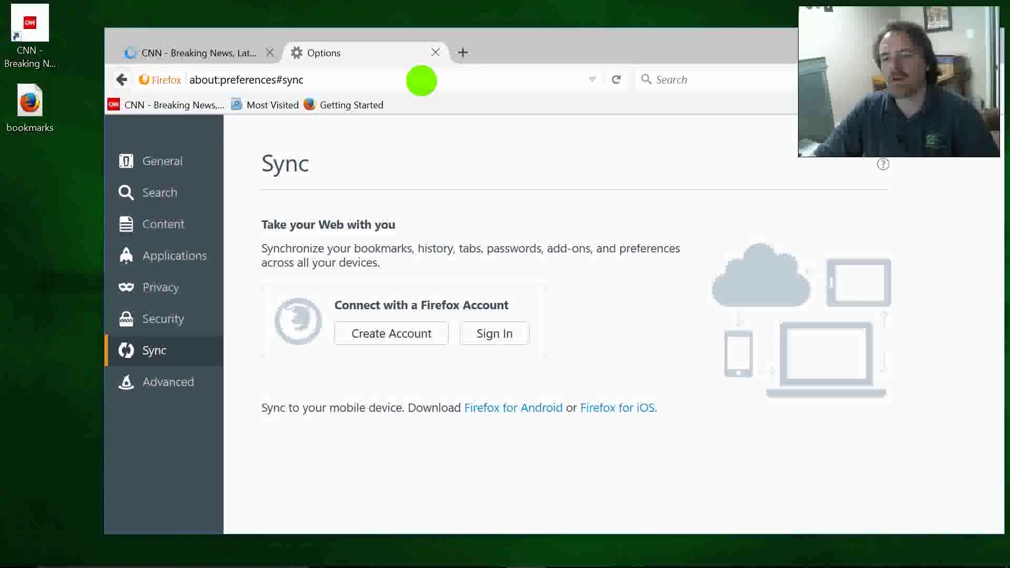
Go to google.com and search for mozbackup
key(ctrl+l)
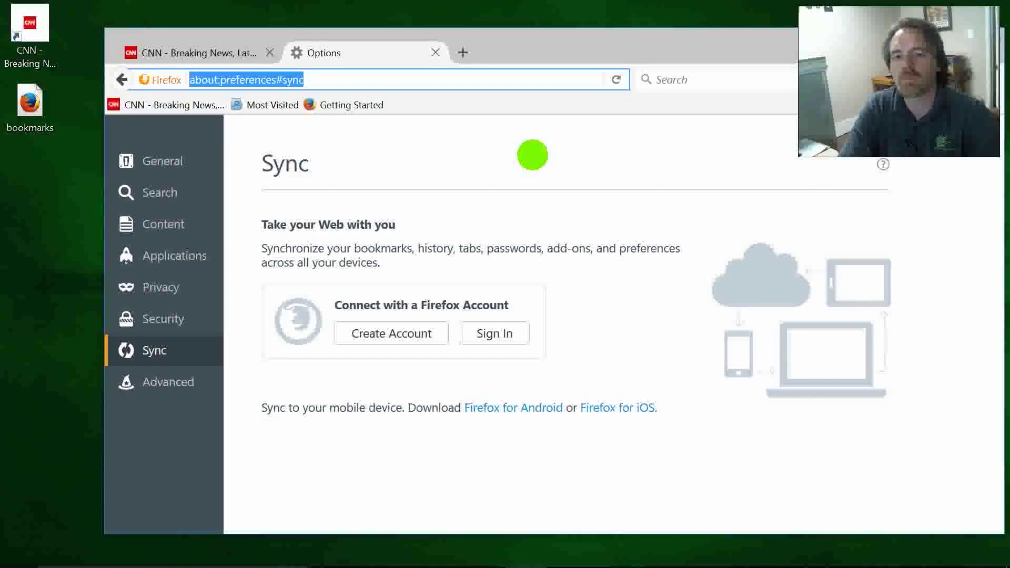
text(google.com)
key(Return)
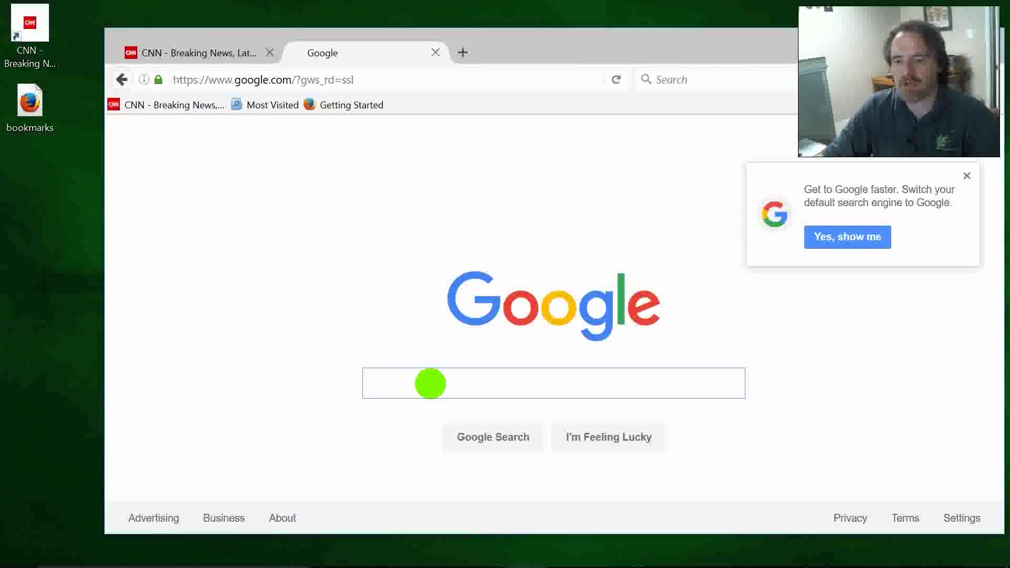
click(430, 383)
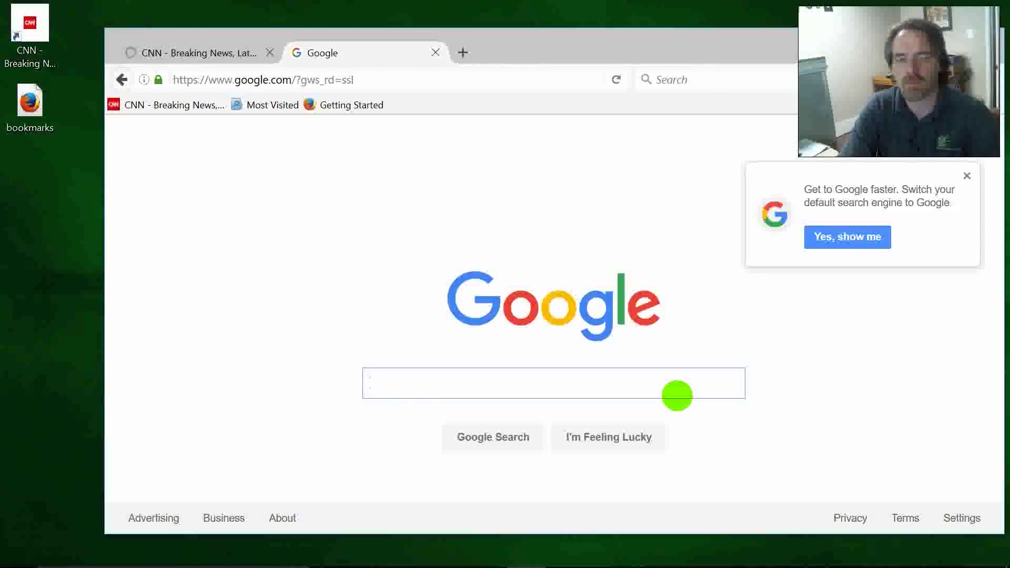
text(m)
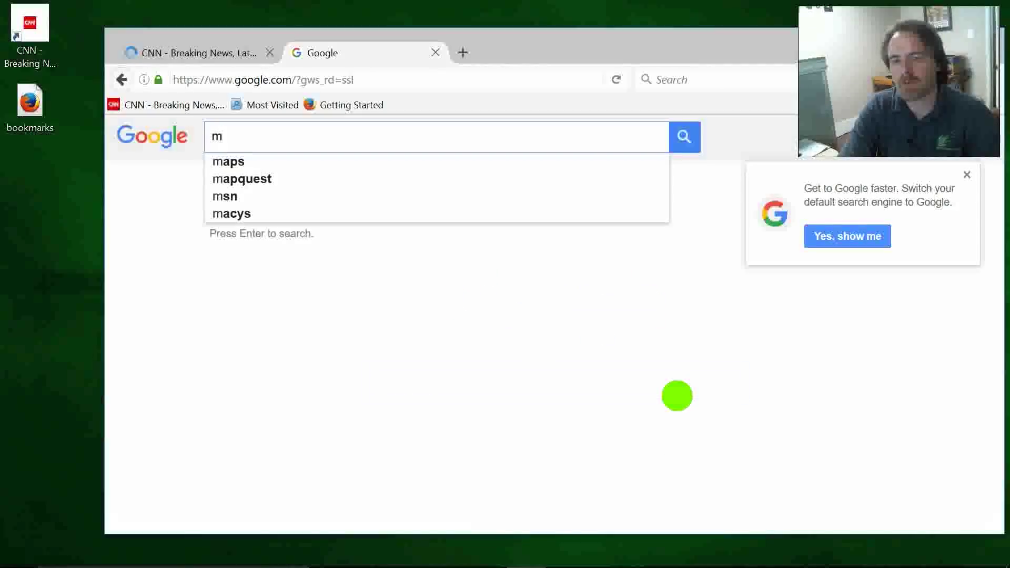
text(ozbackup)
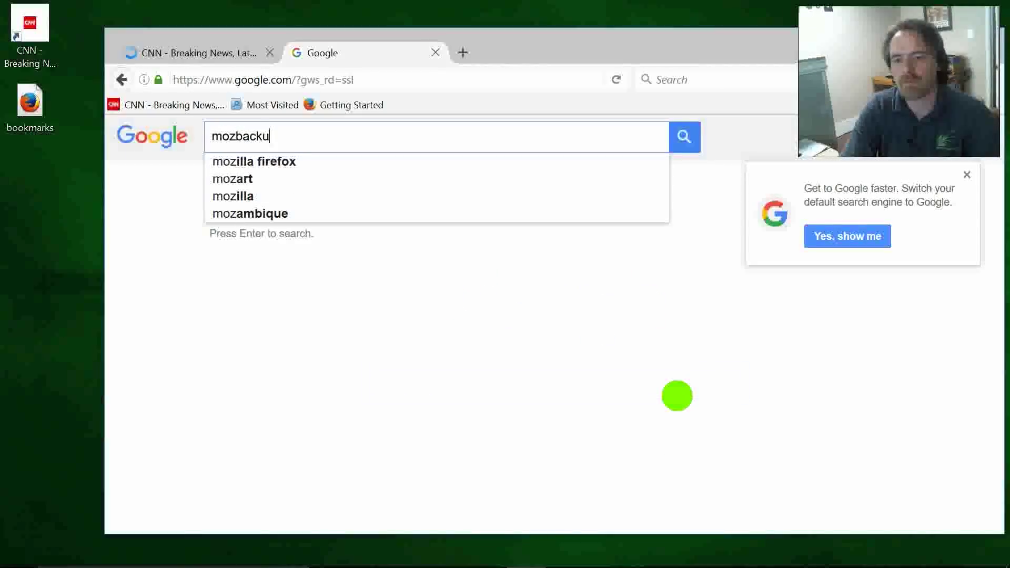
key(Return)
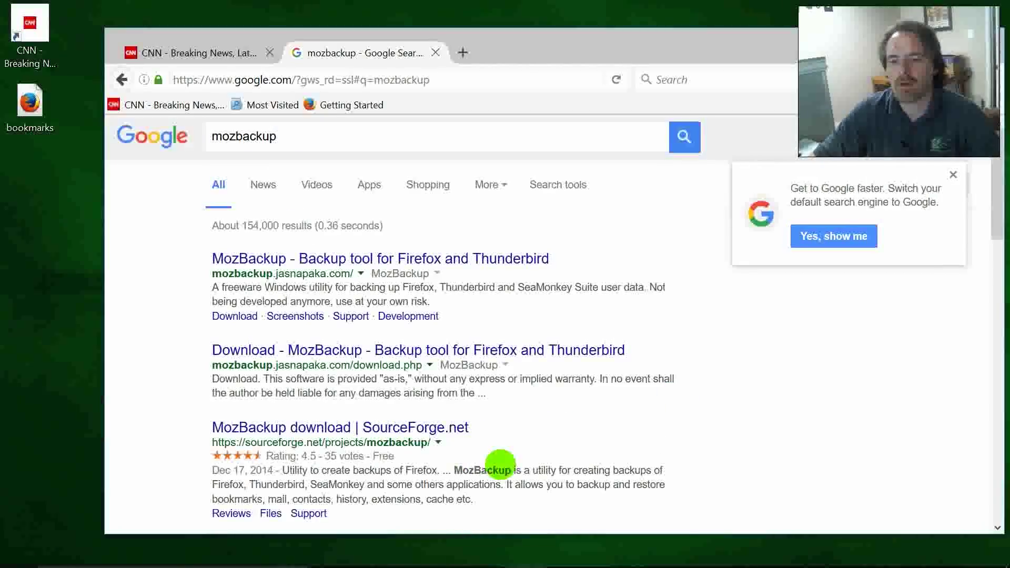
Open the MozBackup website from the search results and download its ZIP version (no install) from SourceForge
click(399, 254)
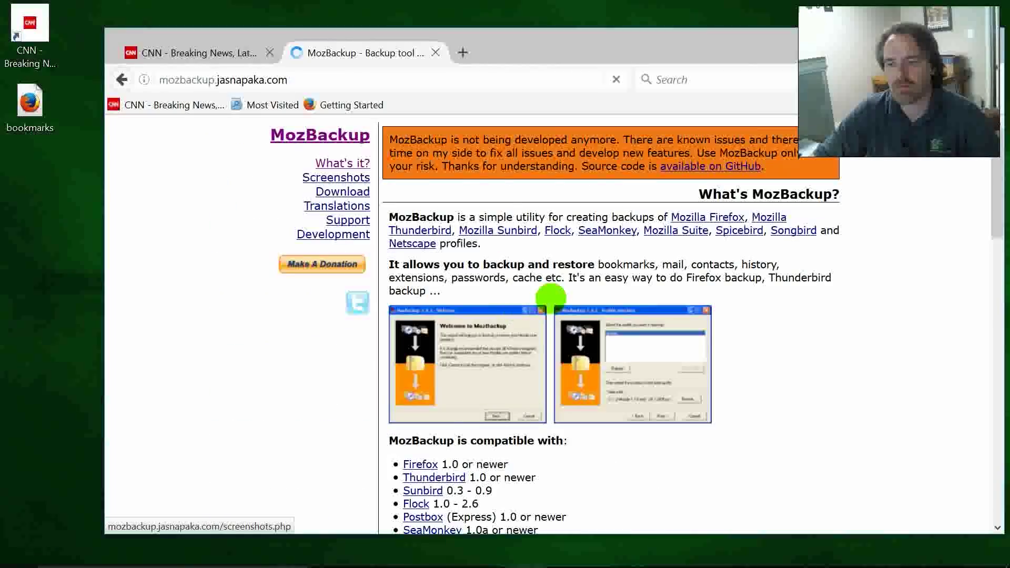
drag(775, 49, 687, 28)
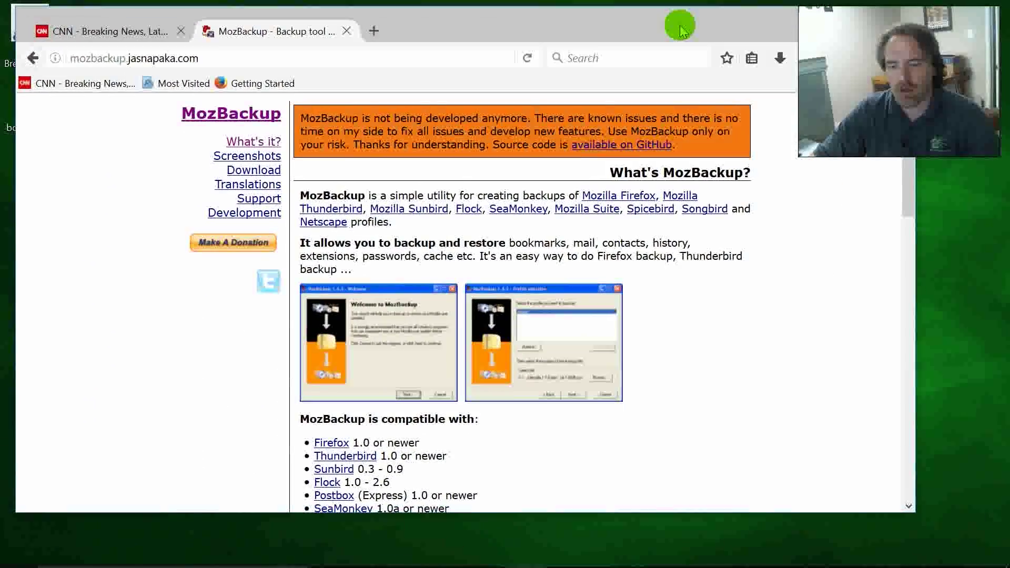
click(254, 170)
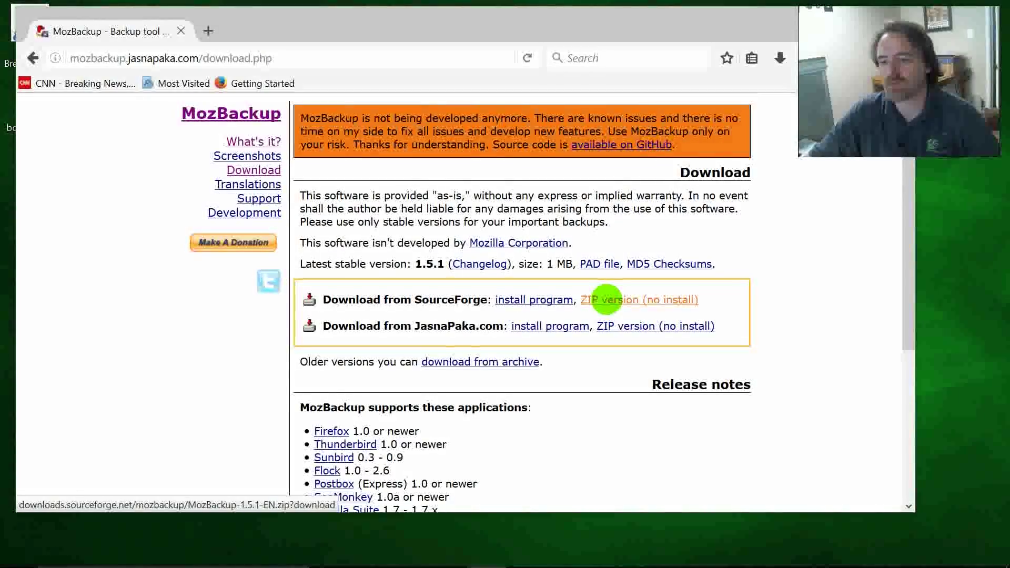
click(608, 300)
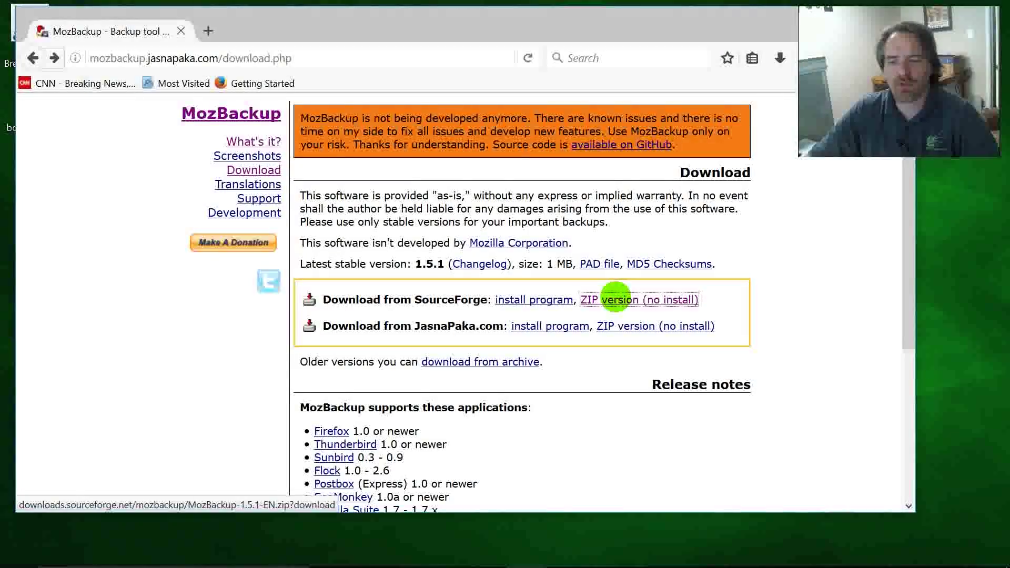
Download the MozBackup install program MozBackup-1.5.1-EN.exe from SourceForge and launch it
click(552, 300)
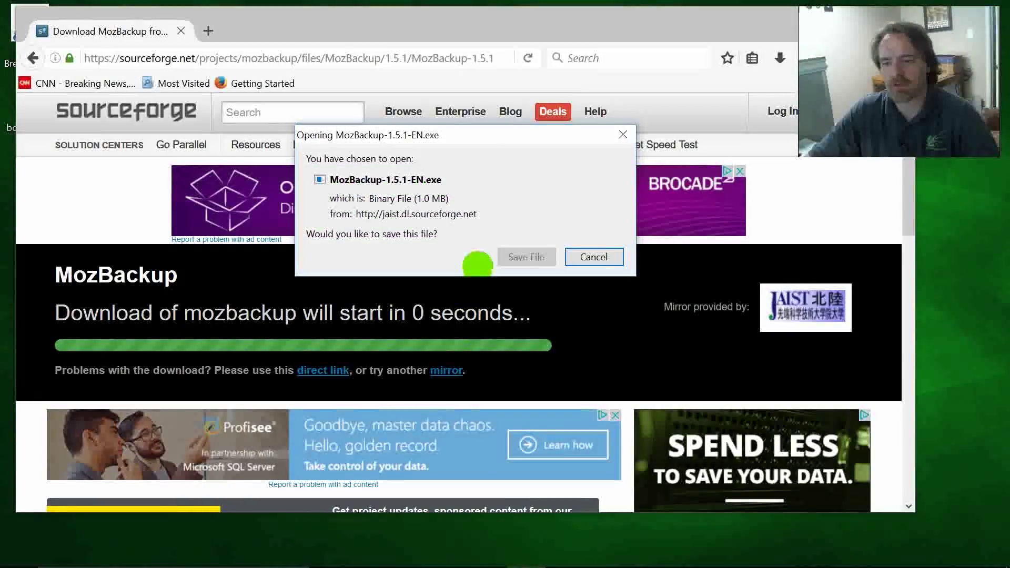
click(526, 257)
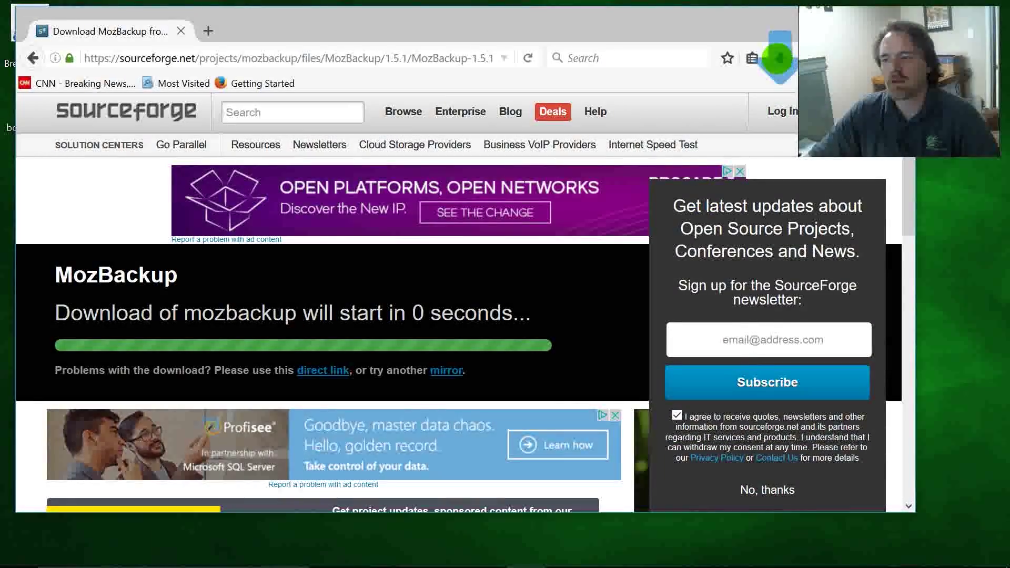
click(780, 59)
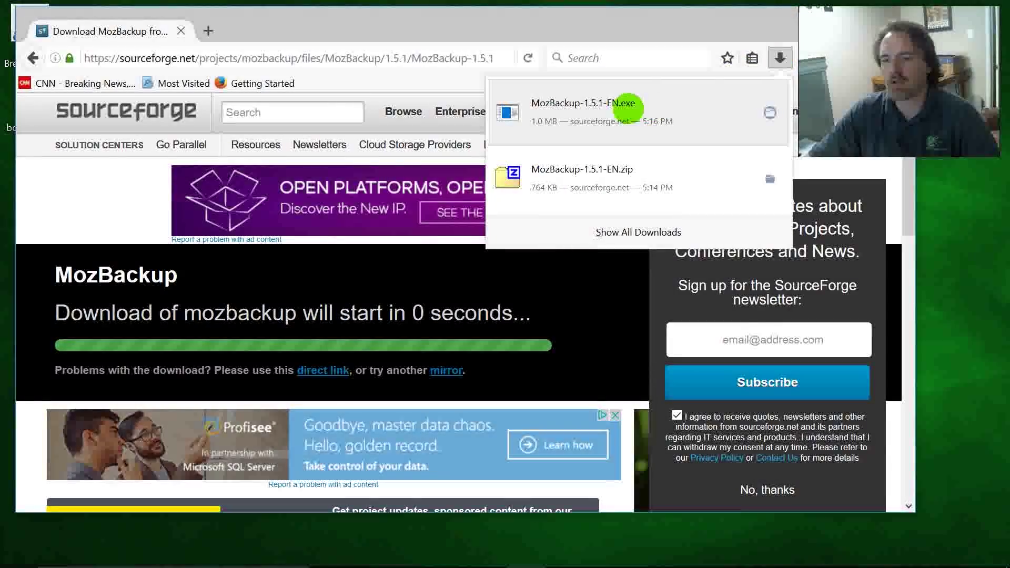
click(603, 103)
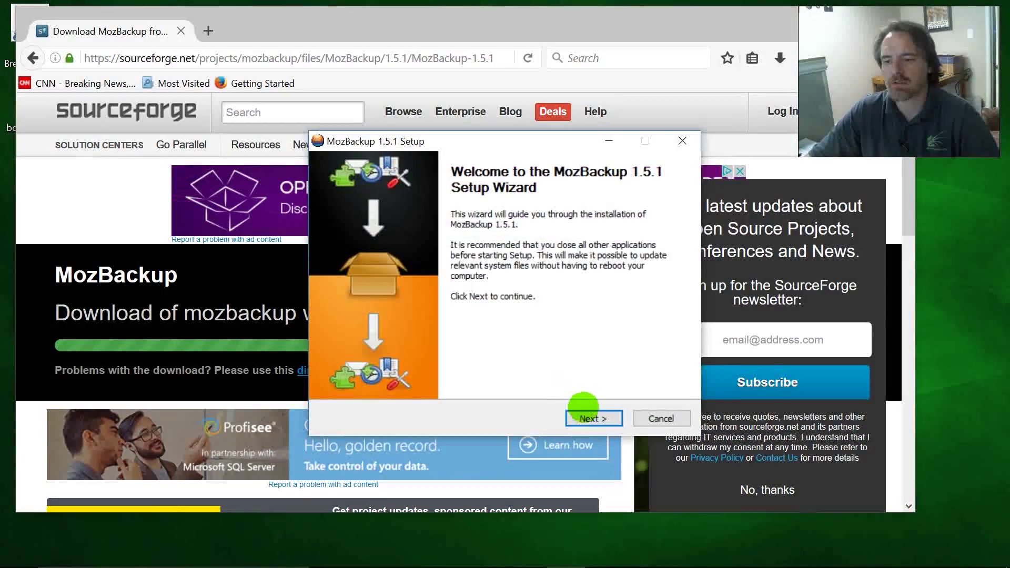
Install MozBackup 1.5.1, accepting the license agreement, and finish the setup with Run MozBackup 1.5.1 enabled
click(592, 417)
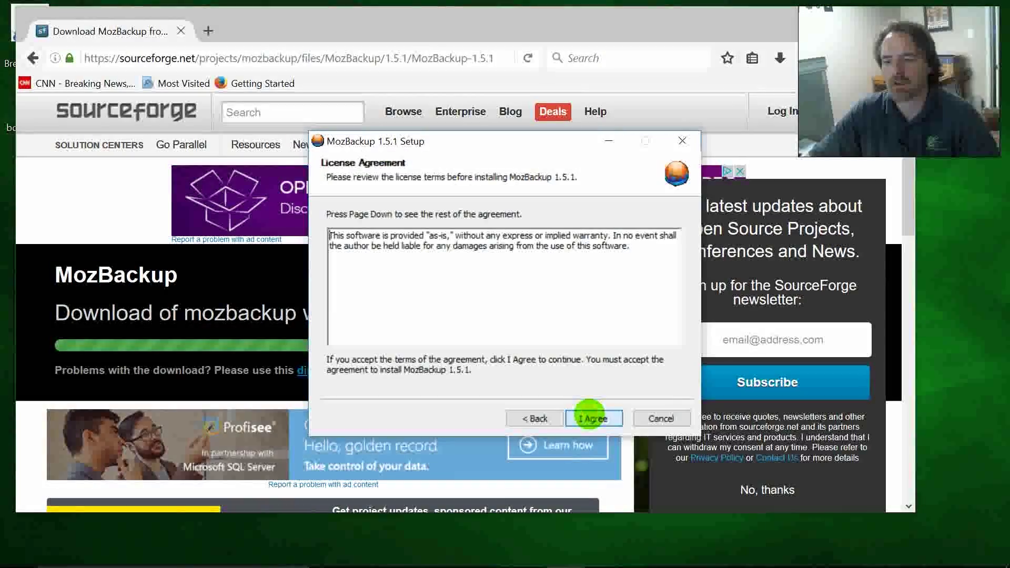
click(593, 418)
click(594, 418)
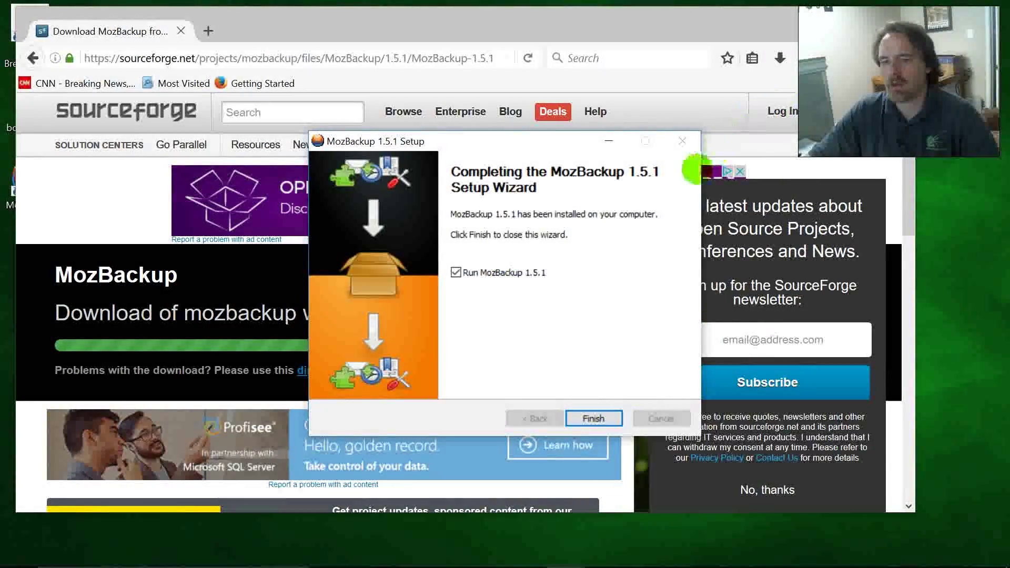
click(591, 415)
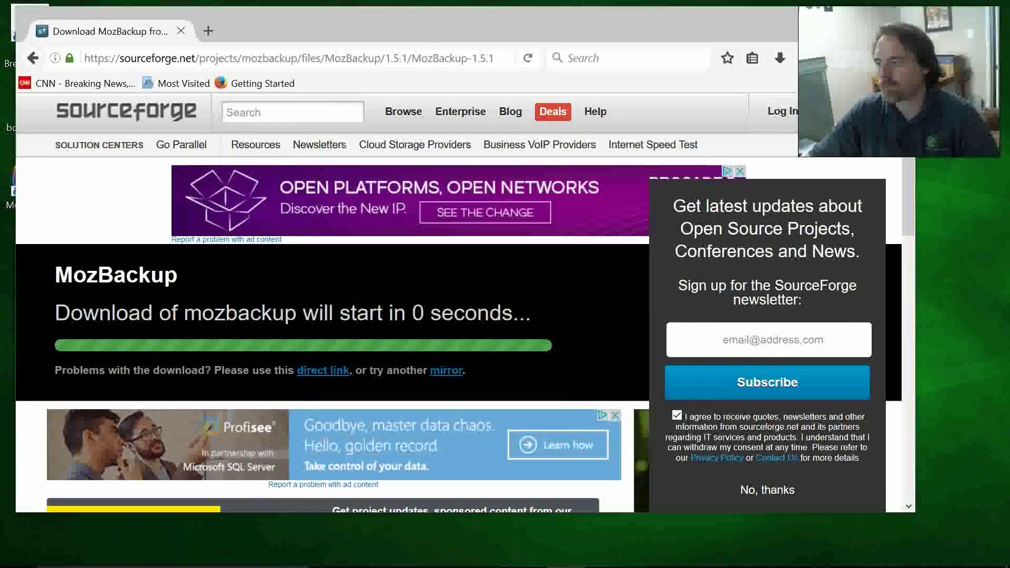
Close Firefox and choose Backup a profile for Mozilla Firefox 46.0.1 (x86 en-US) in the MozBackup wizard
drag(600, 175, 300, 163)
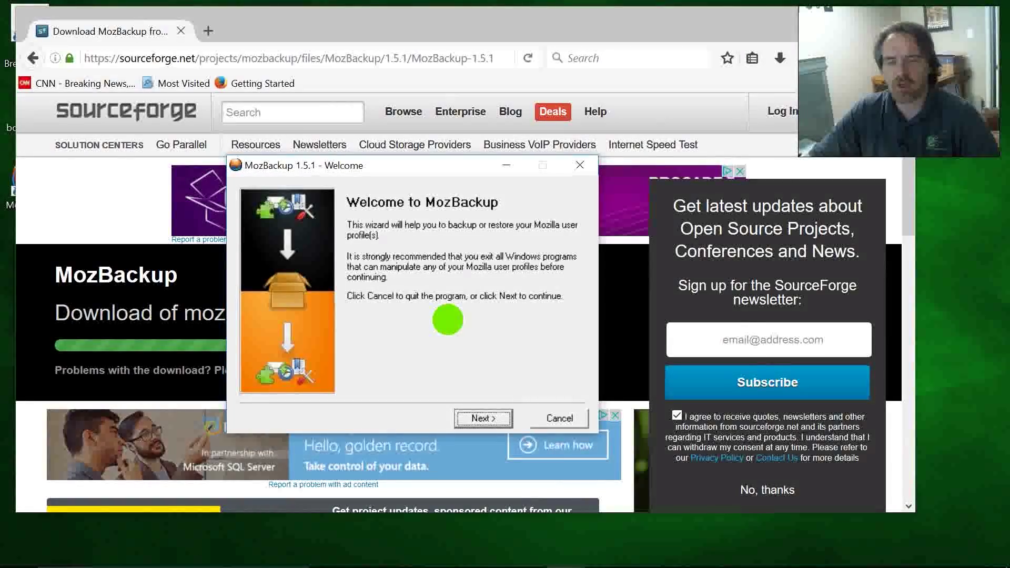
click(414, 566)
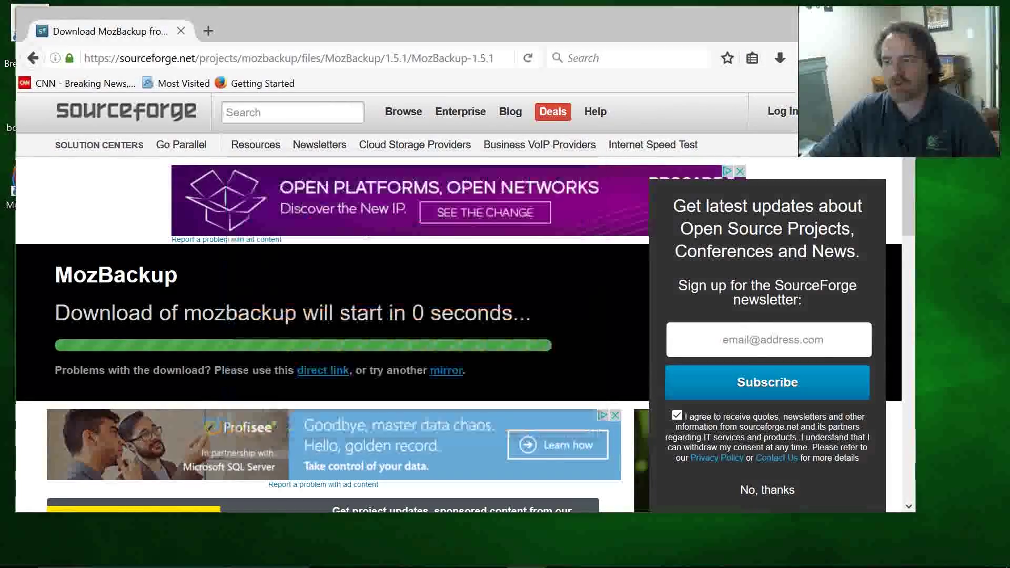
click(414, 566)
click(482, 419)
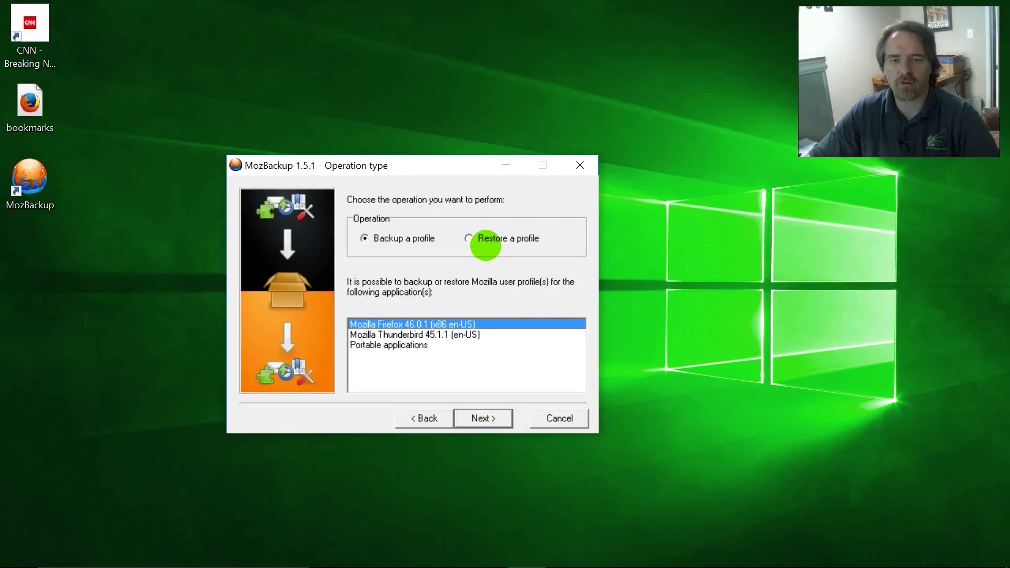
click(431, 336)
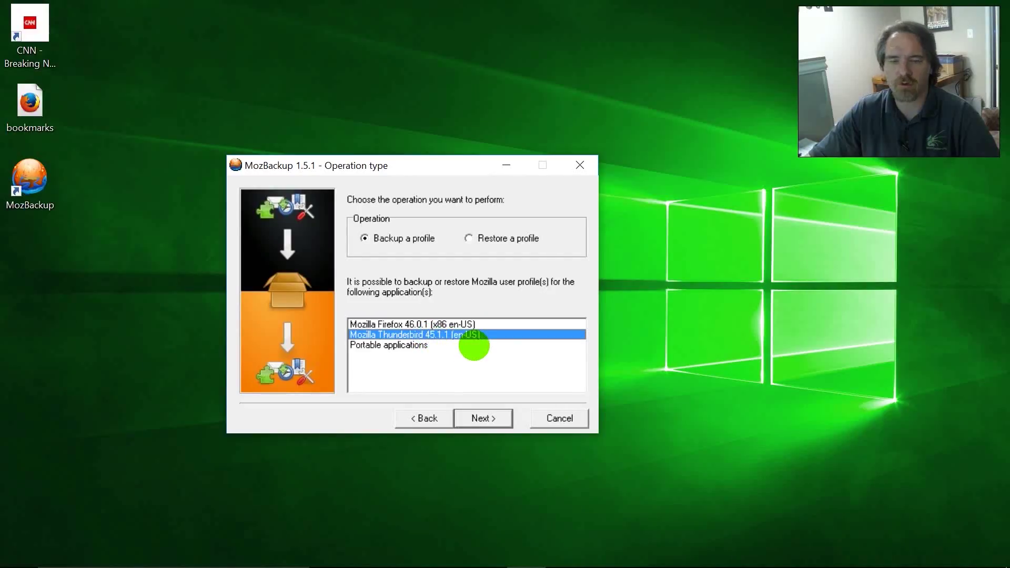
click(466, 325)
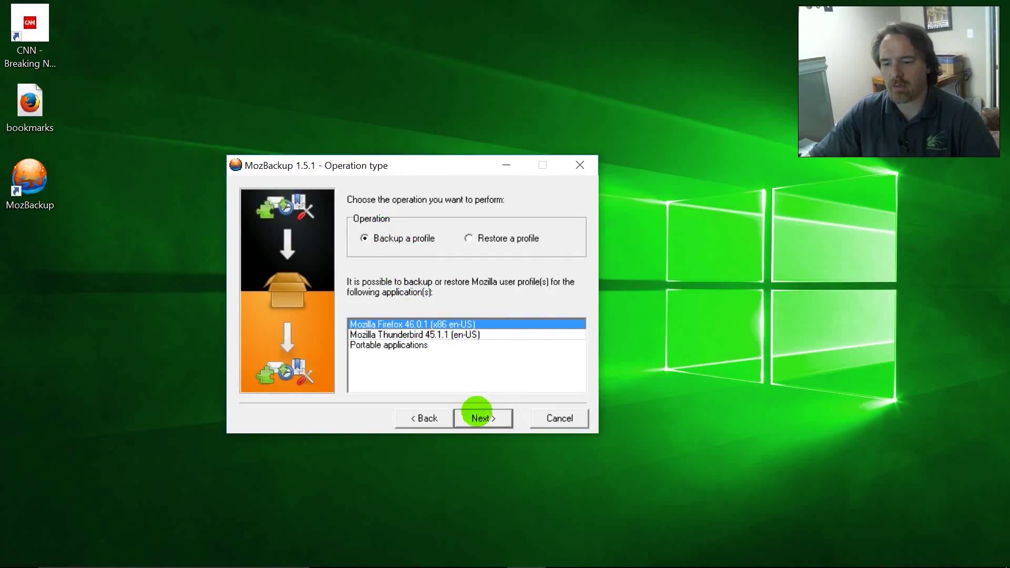
click(479, 416)
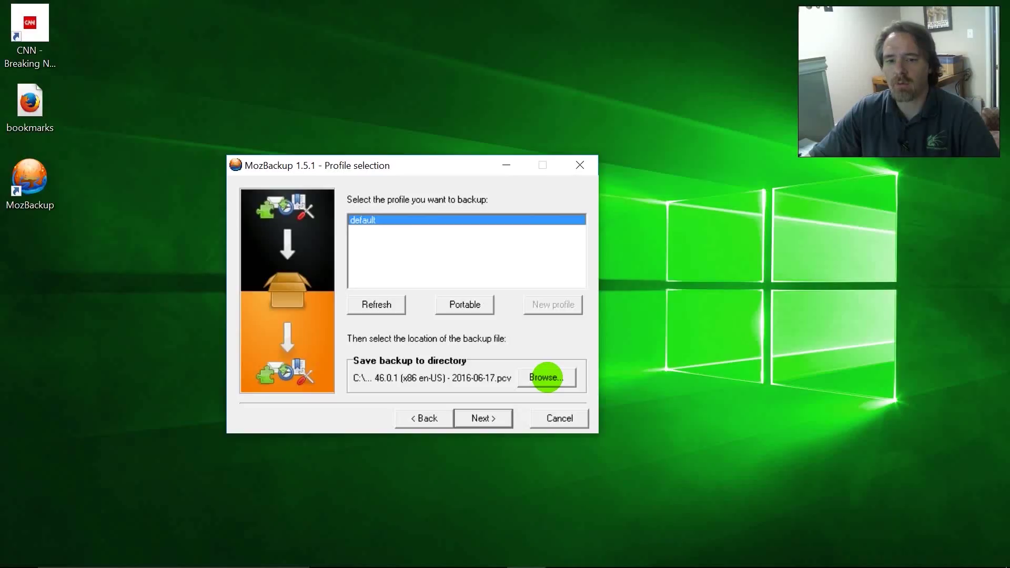
Set the default profile's backup file to save on the Desktop as Firefox 46.0.1 (x86 en-US) - 2016-06-17.pcv, without password protection
click(547, 378)
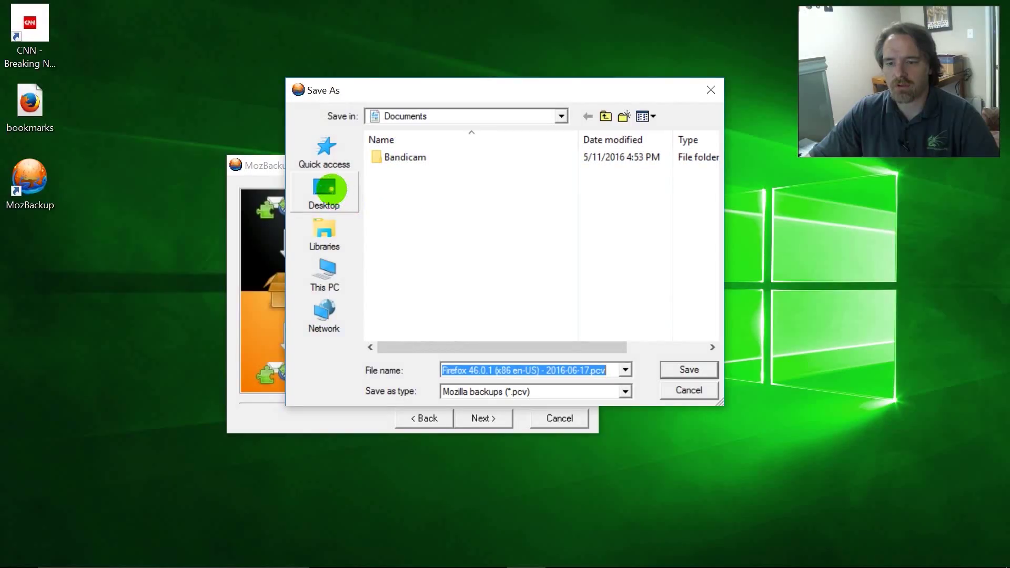
click(325, 192)
click(689, 369)
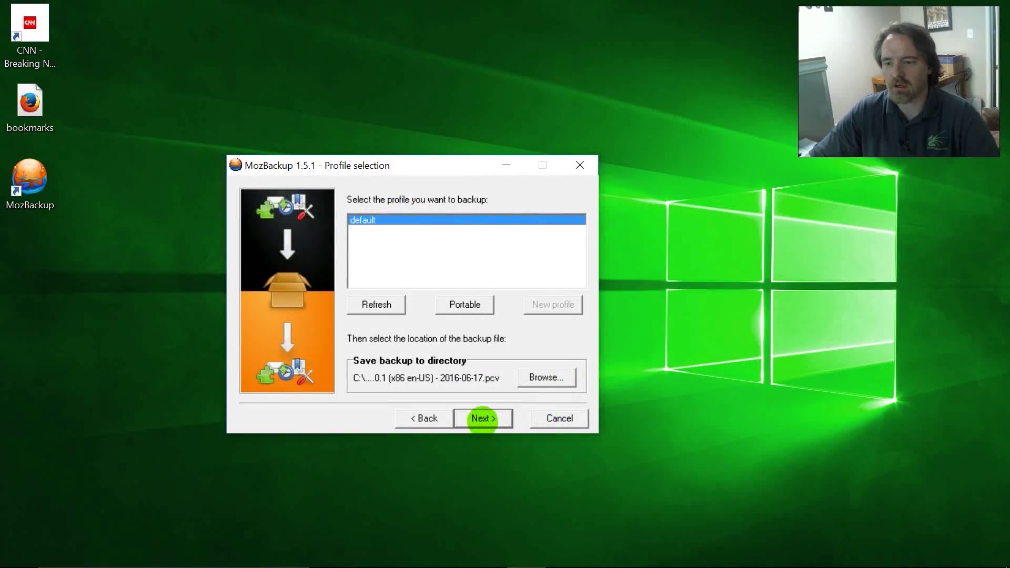
click(482, 418)
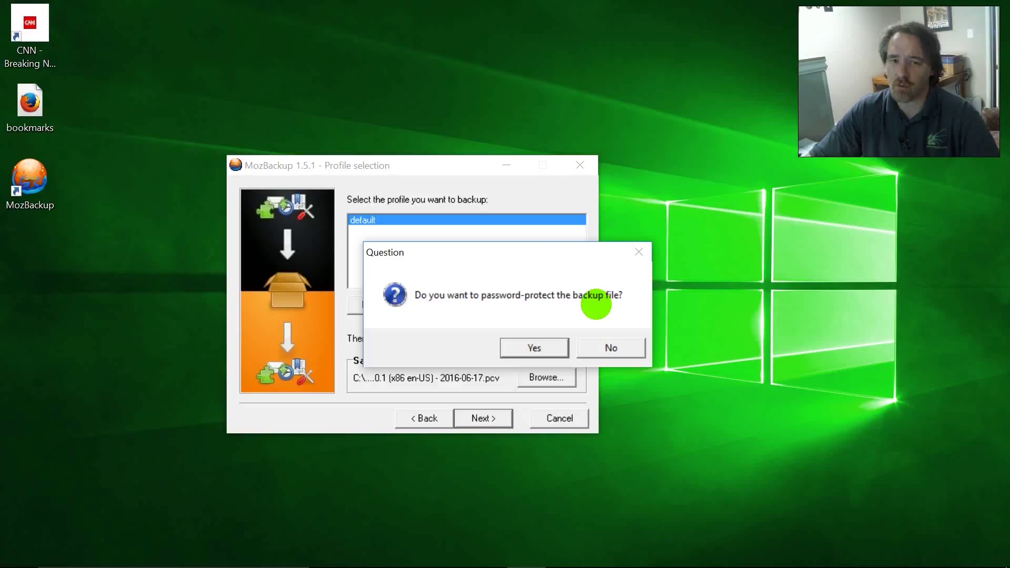
click(609, 348)
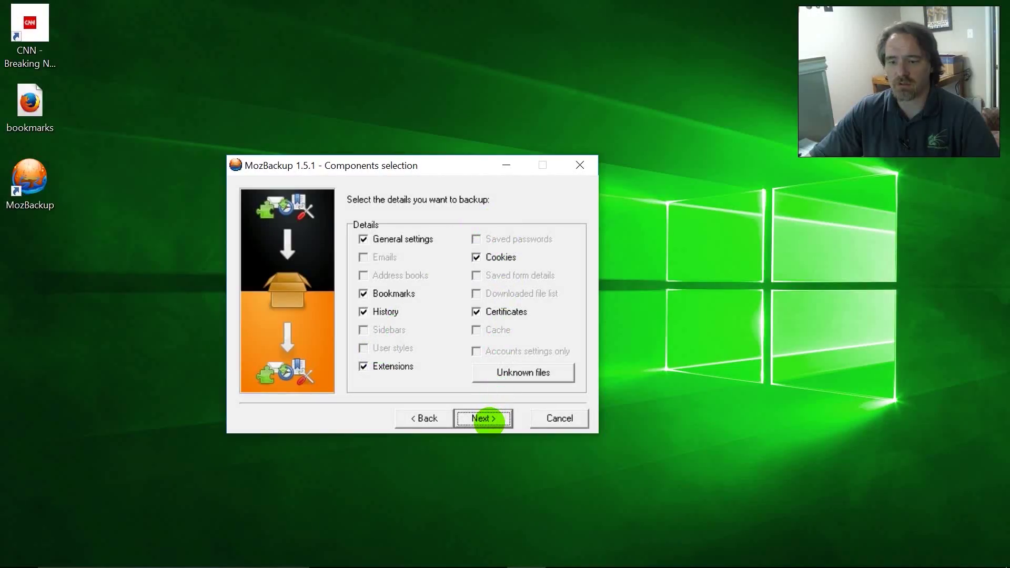
Back up the profile's general settings, bookmarks, history, extensions, cookies and certificates, and finish the wizard
click(484, 418)
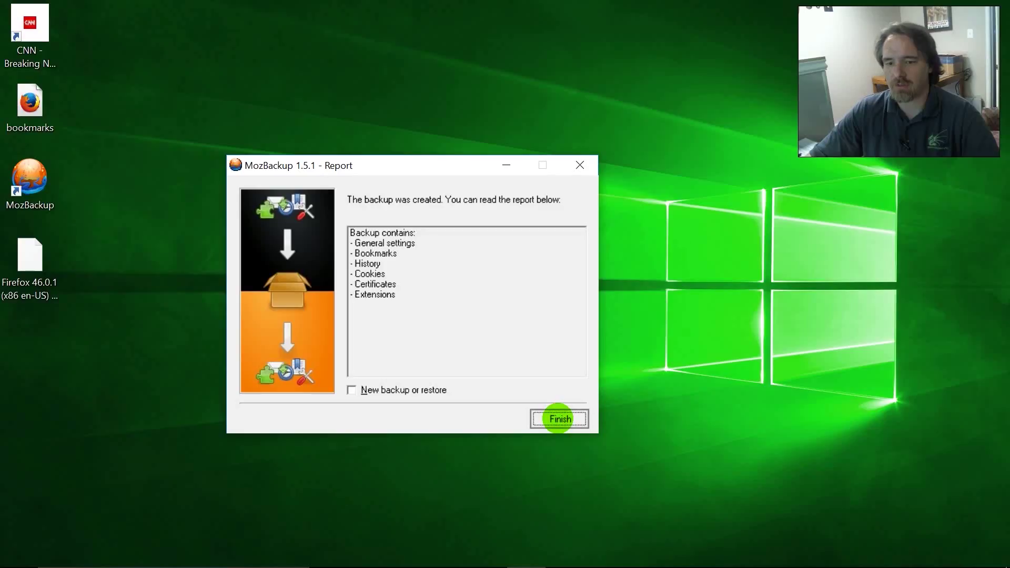
click(558, 419)
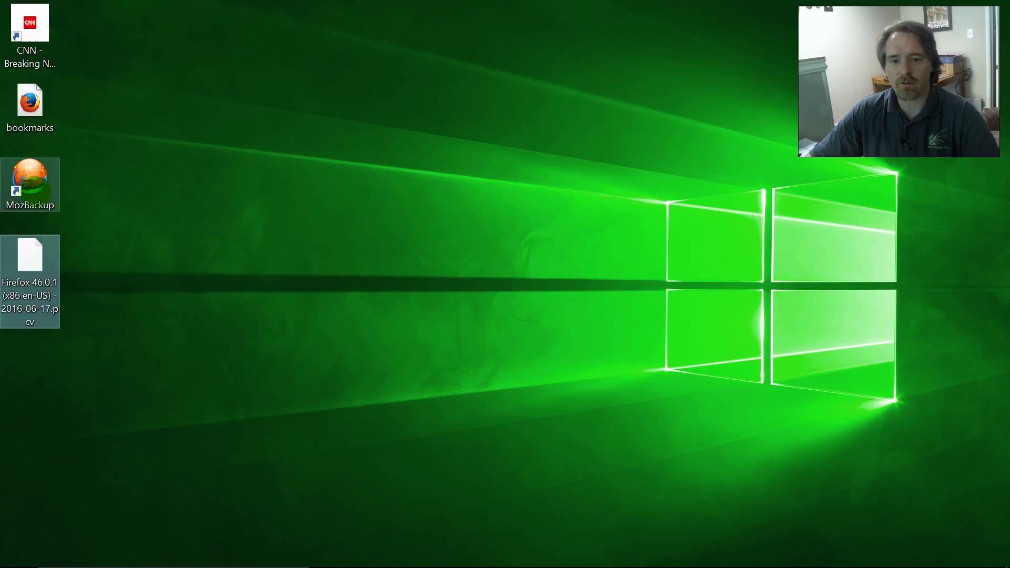
Reopen MozBackup and set the default Firefox profile to be restored from Firefox 46.0.1 (x86 en-US) - 2016-06-17.pcv on the Desktop
double_click(29, 182)
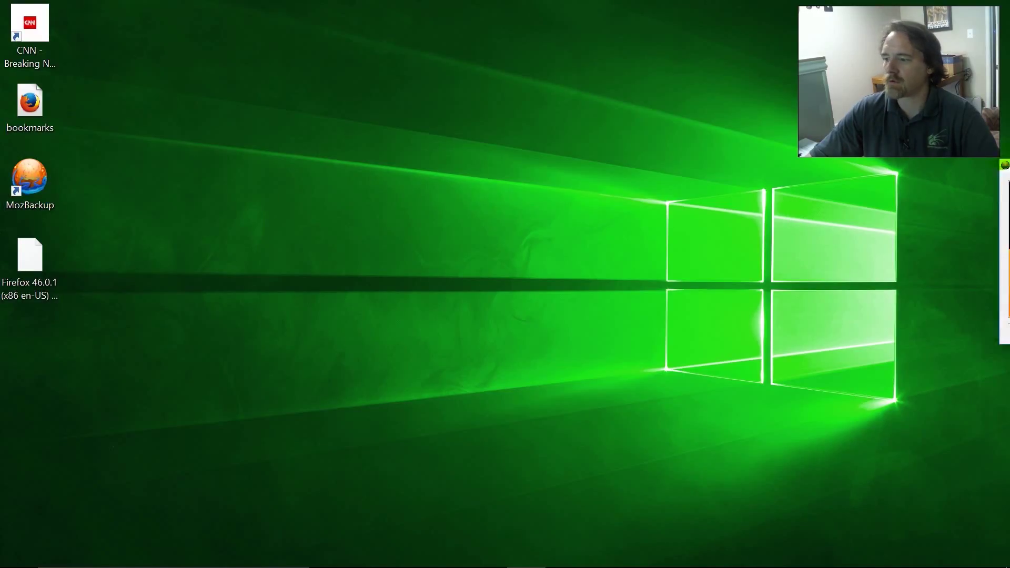
drag(282, 104, 228, 104)
click(402, 367)
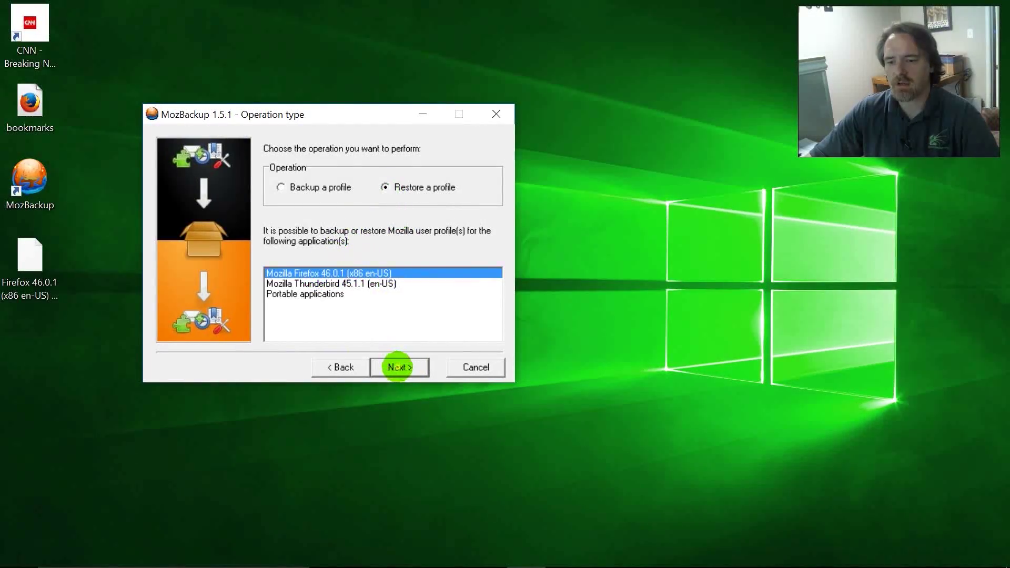
click(399, 368)
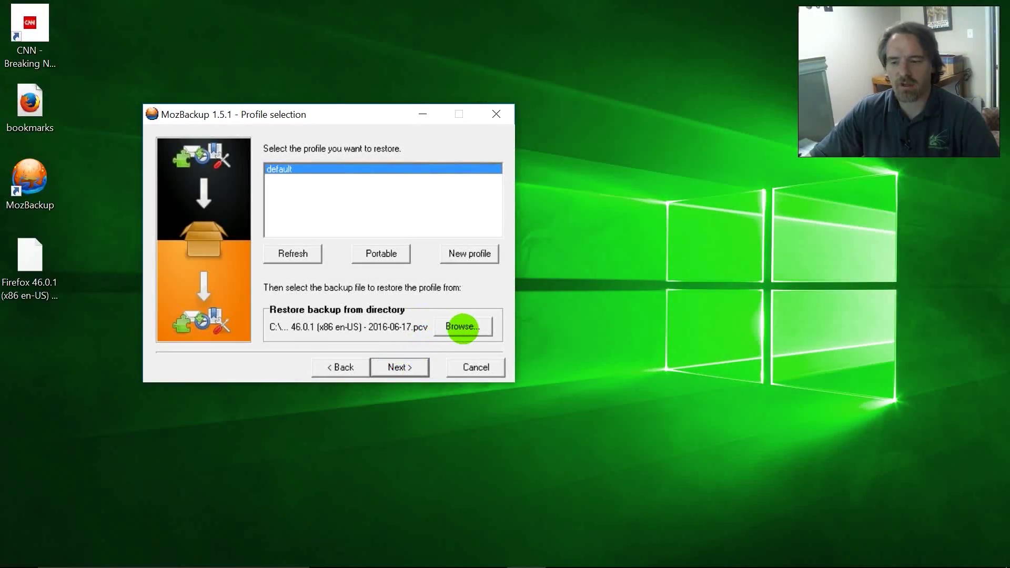
click(464, 326)
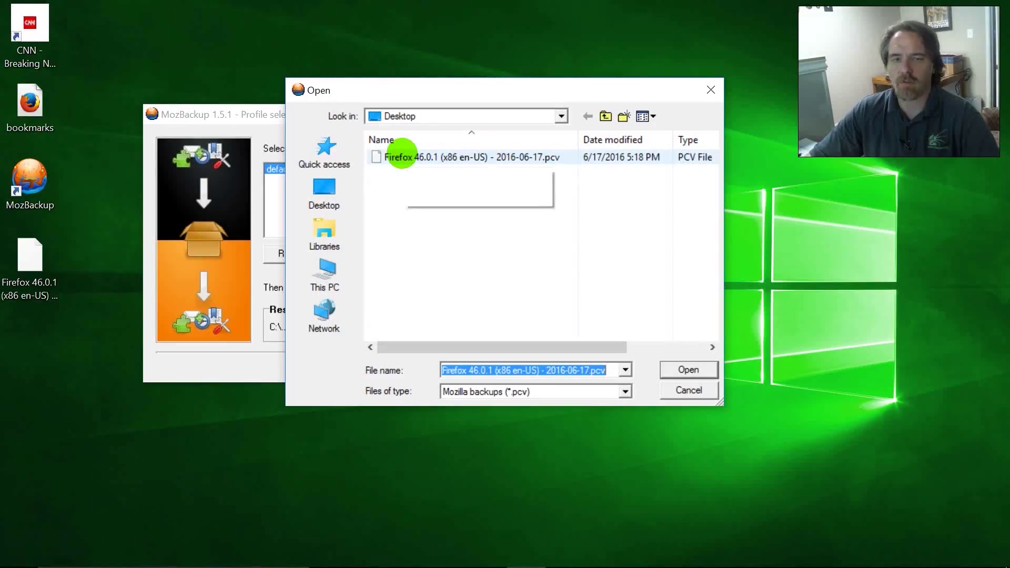
click(403, 157)
click(685, 368)
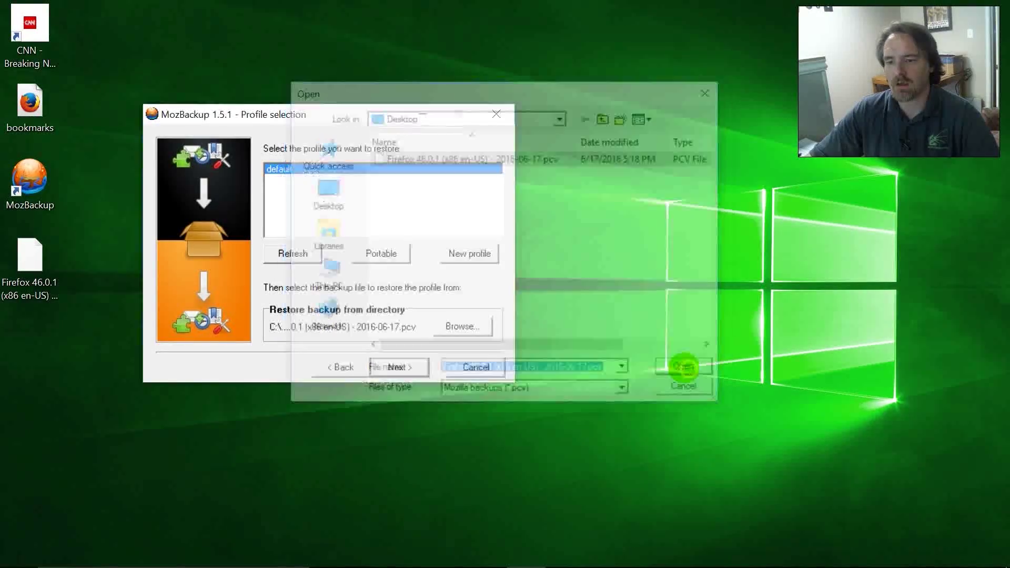
Restore general settings, bookmarks, history, extensions, cookies and certificates, allow existing profile files to be overwritten, and finish the wizard
click(399, 367)
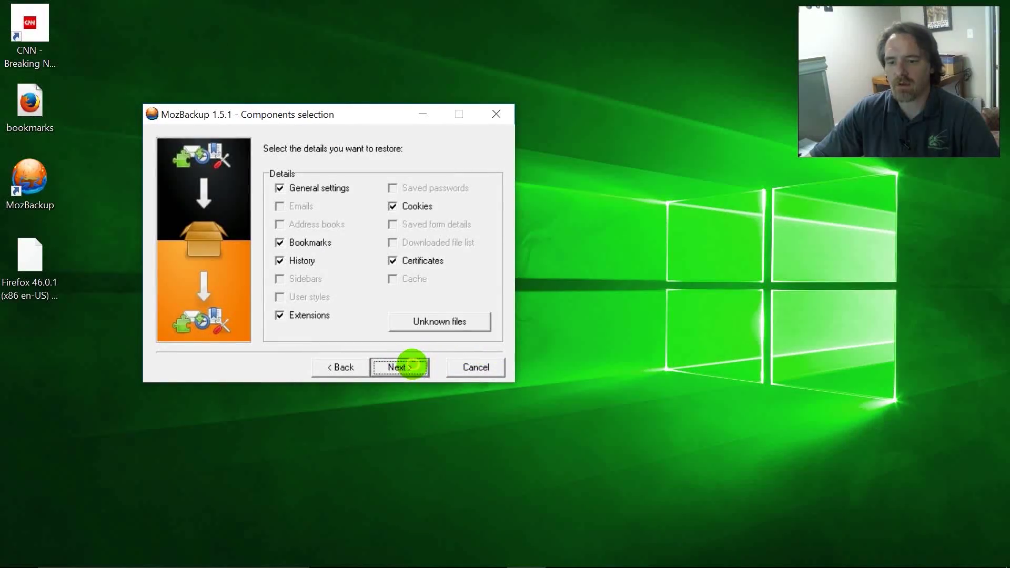
click(413, 365)
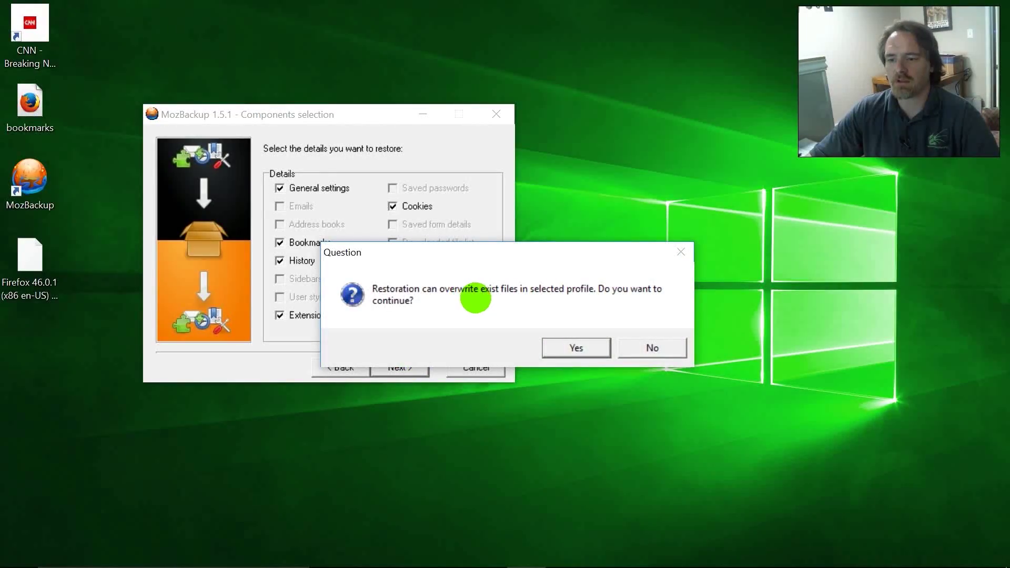
click(577, 348)
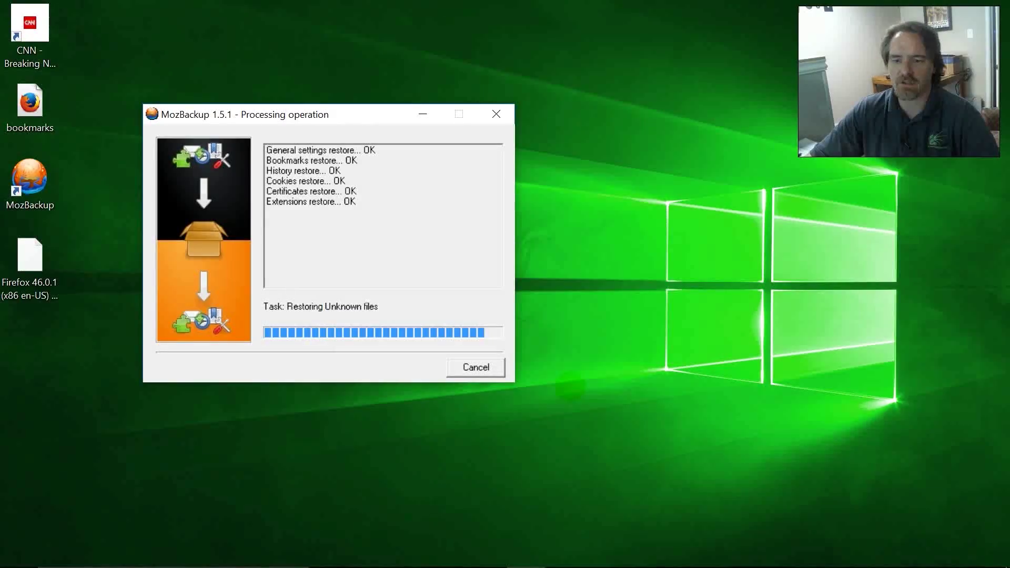
click(475, 366)
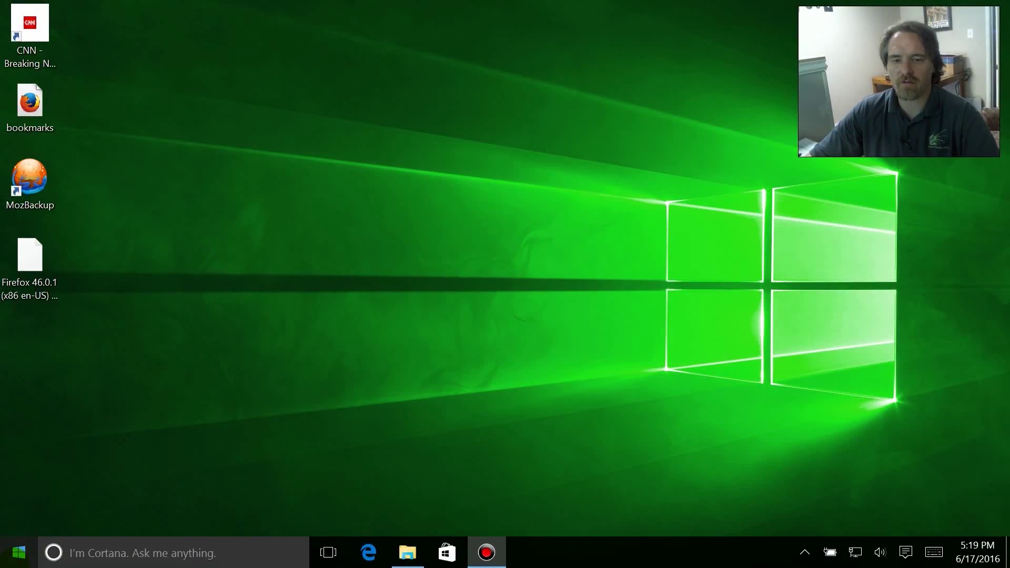
Launch Firefox and check the bookmarks toolbar after the restore
click(21, 551)
text(fire)
click(153, 216)
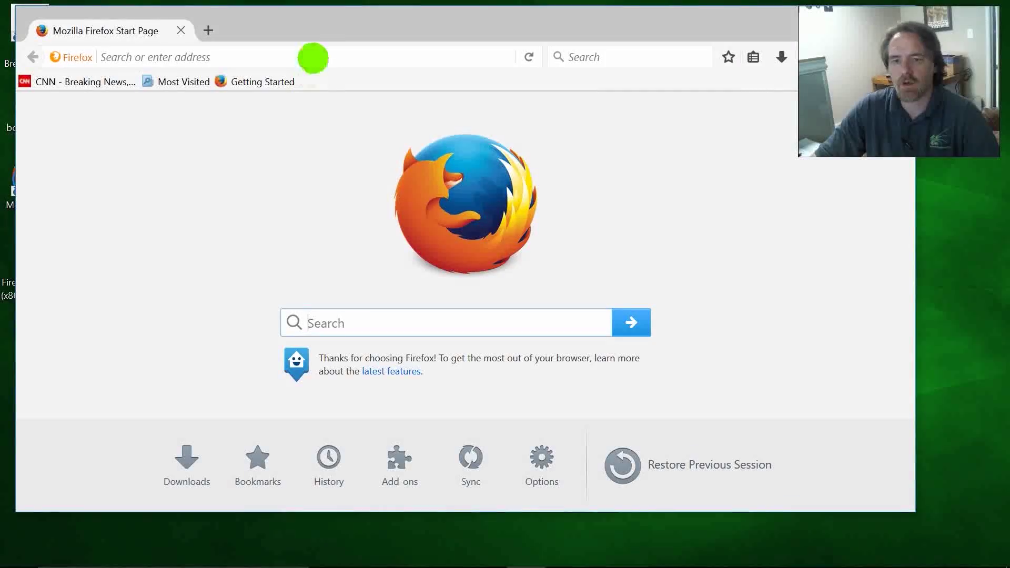
drag(316, 30, 360, 50)
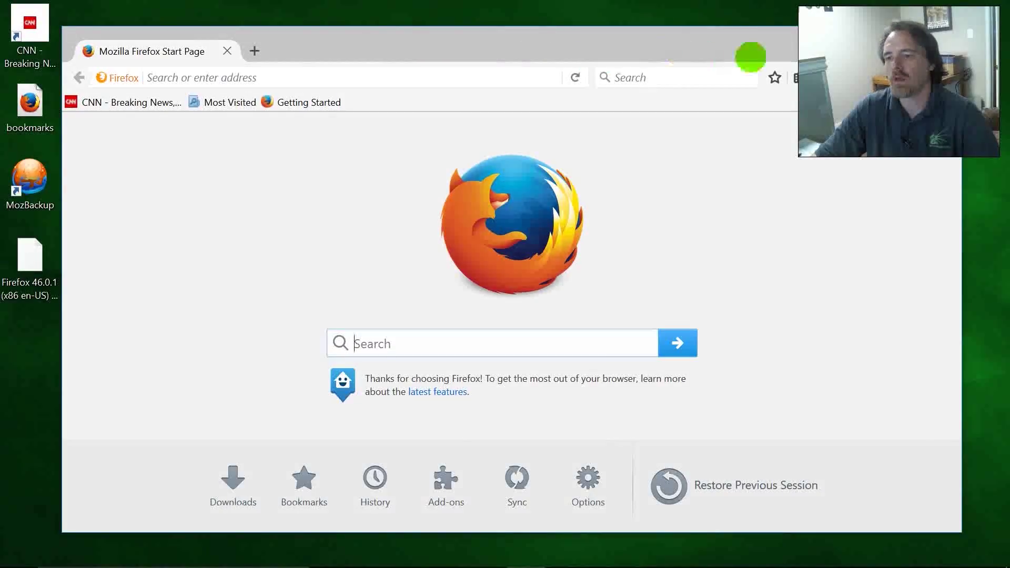
Close Firefox and delete all the shortcuts and files from the Desktop
click(949, 34)
drag(133, 327, 35, 31)
key(Delete)
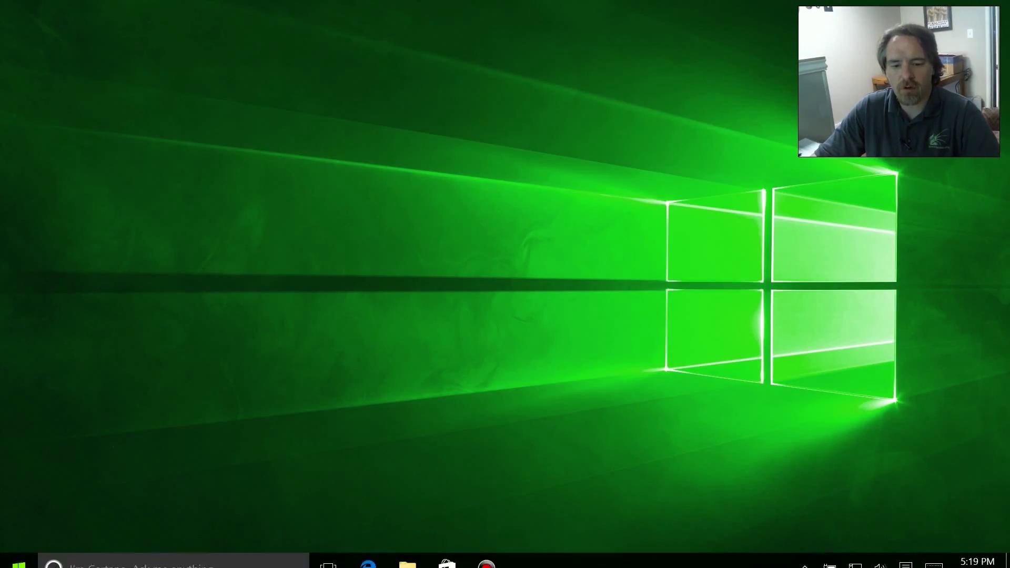
Launch Google Chrome and set it as the default web browser in the Windows default apps
click(19, 553)
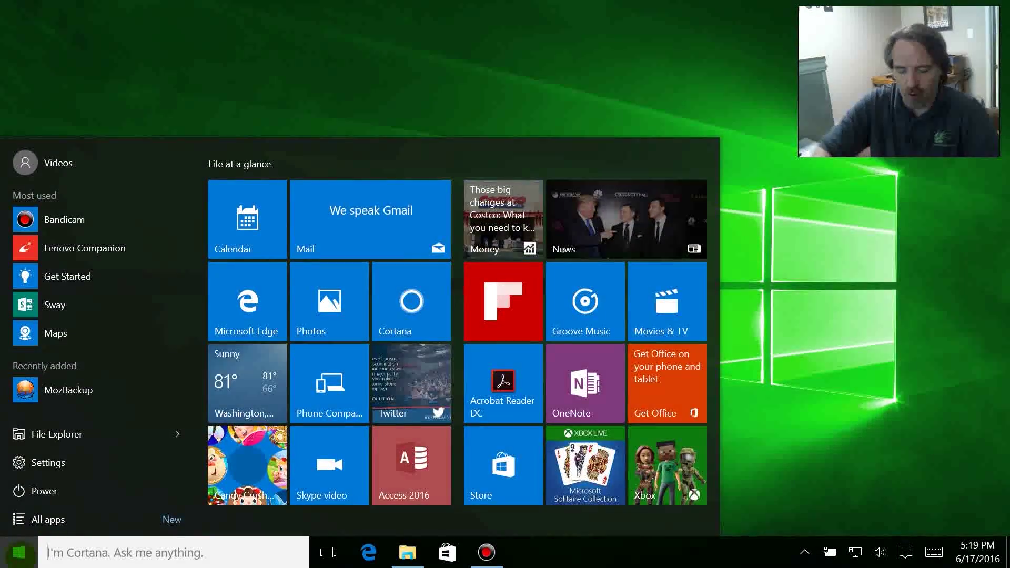
text(chrome)
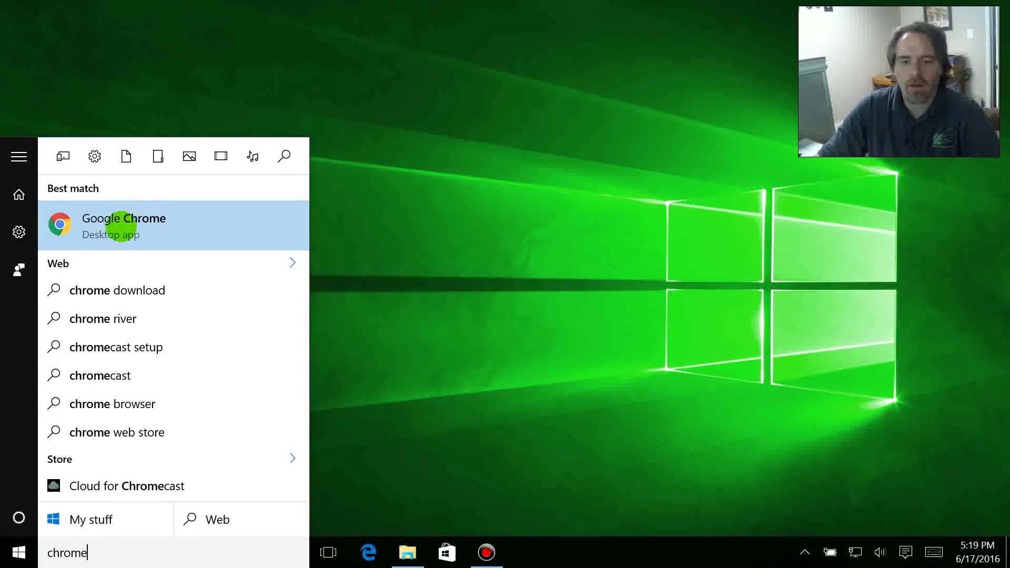
click(124, 219)
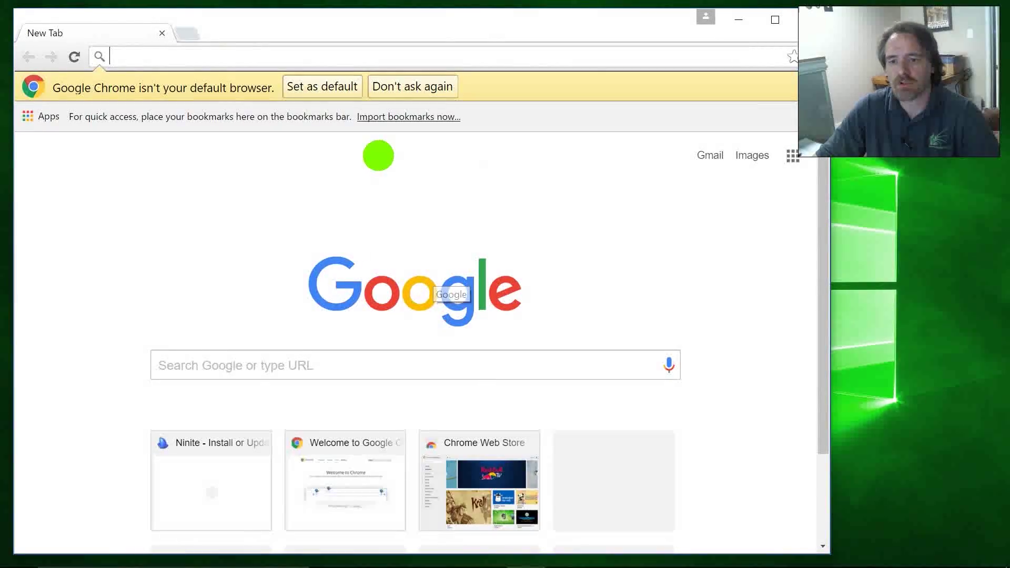
click(330, 87)
scroll(432, 373, down, 3)
click(333, 323)
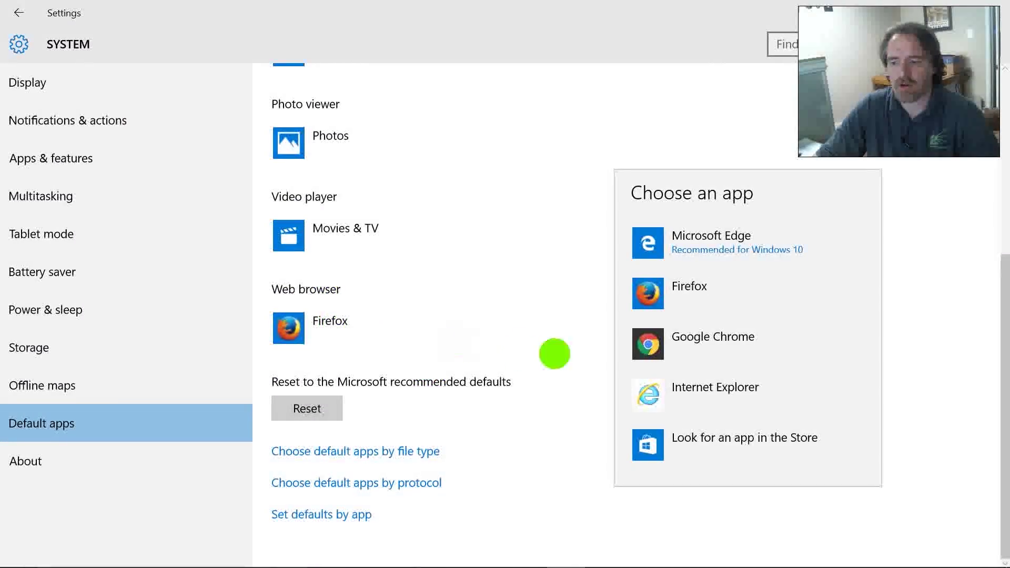
click(695, 343)
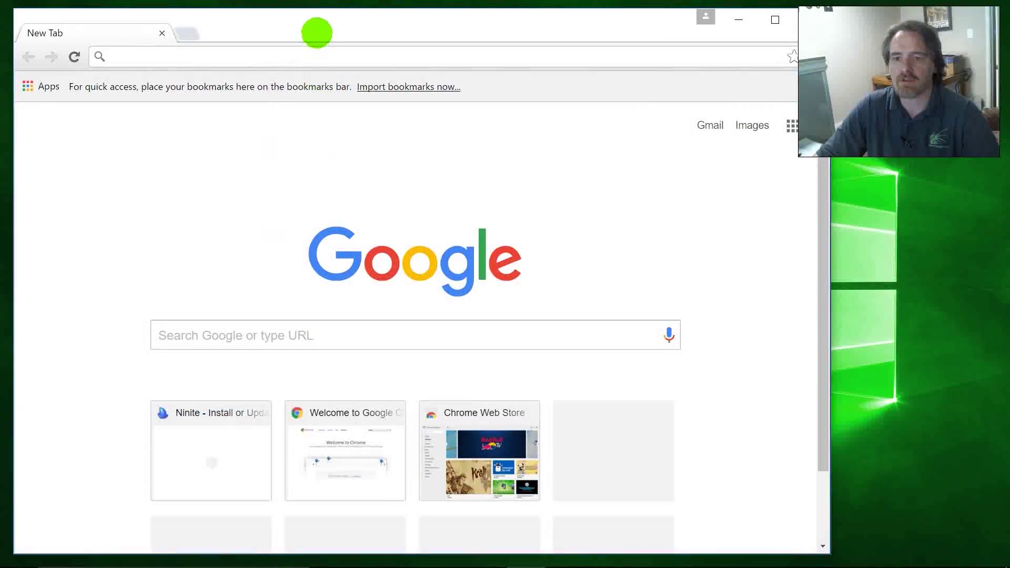
Import browsing history, bookmarks, saved passwords, search engines and autofill form data from Mozilla Firefox into Chrome
drag(316, 32, 333, 28)
drag(270, 25, 352, 31)
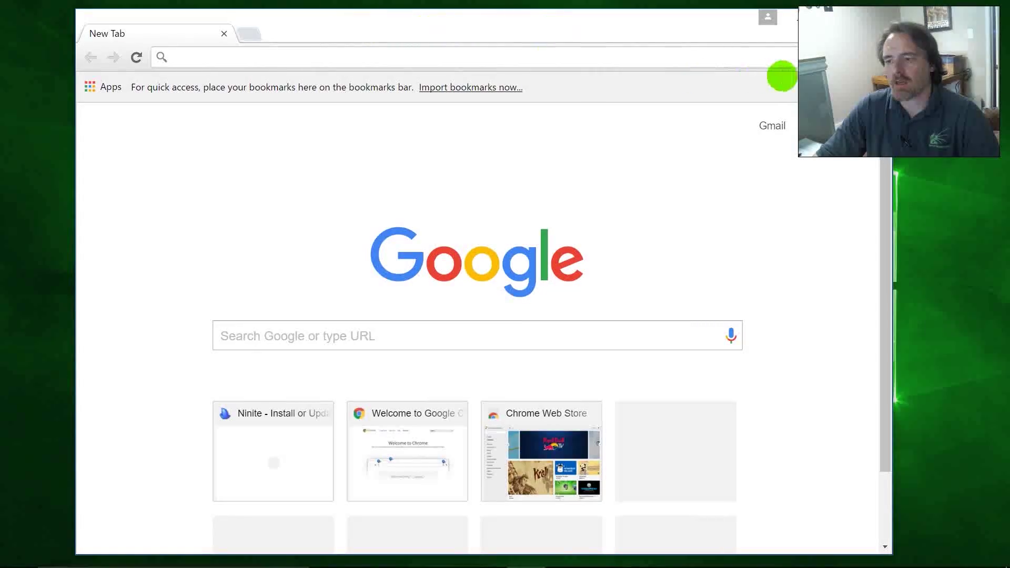
click(465, 86)
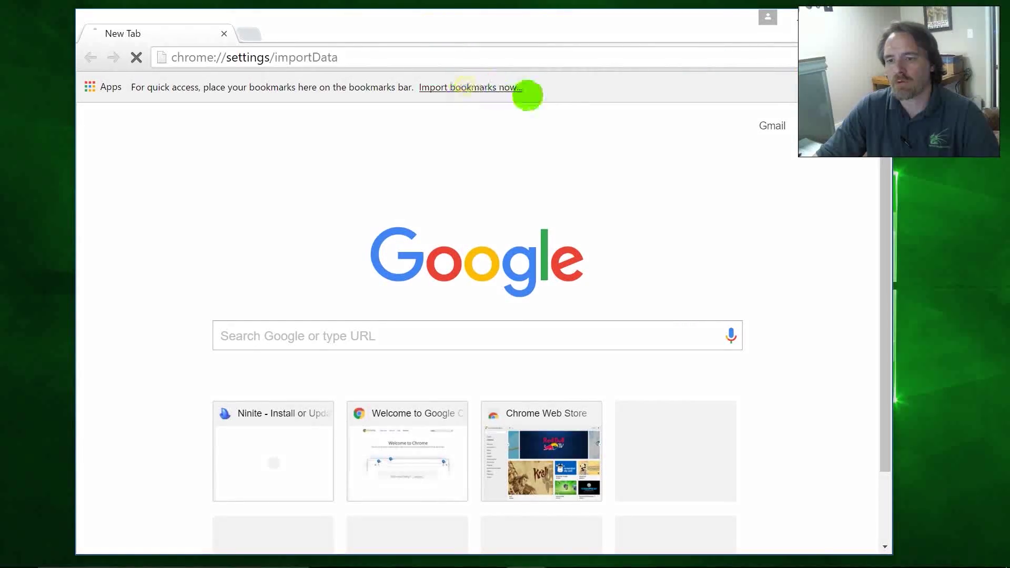
click(466, 289)
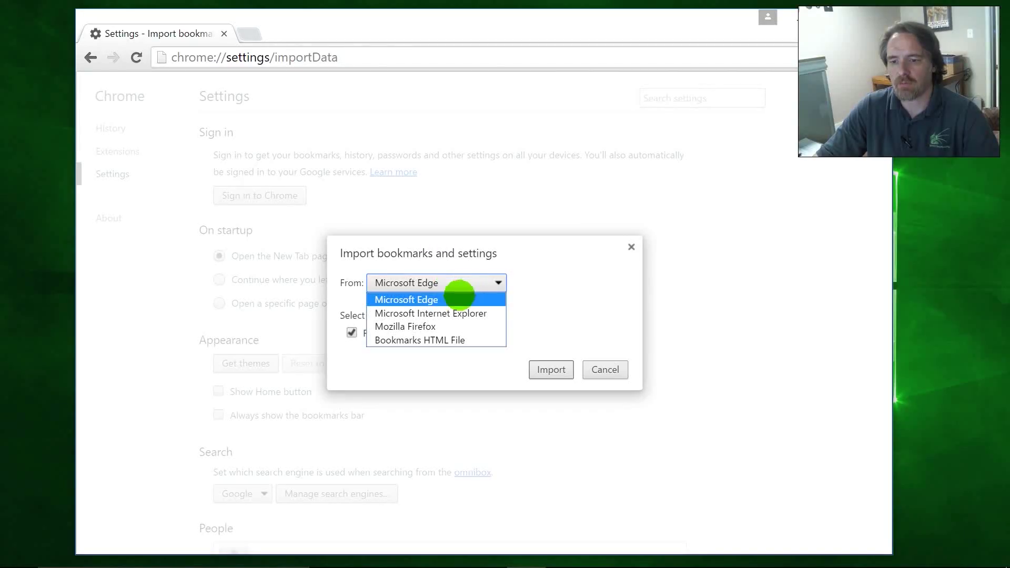
click(453, 327)
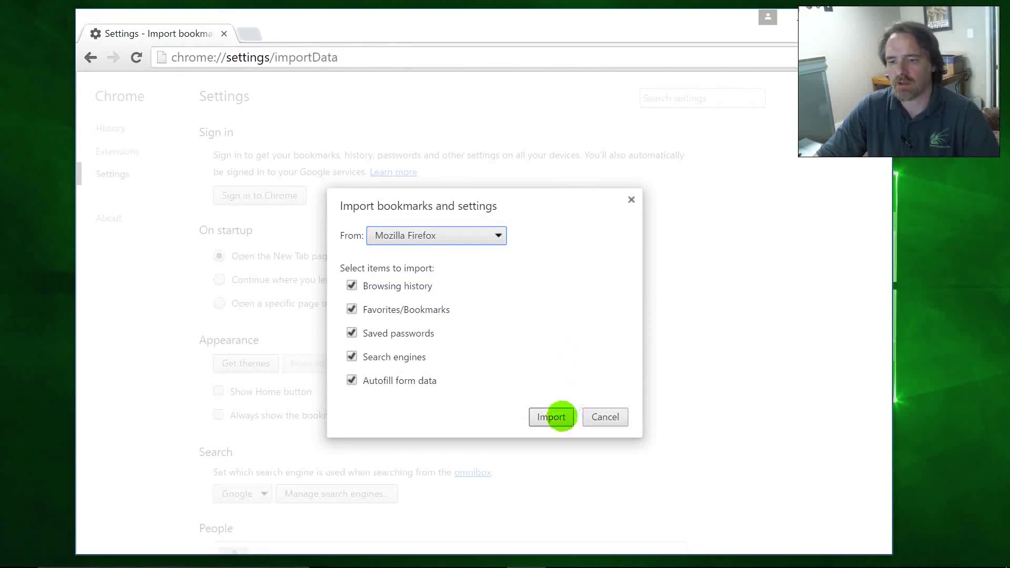
click(547, 419)
click(605, 420)
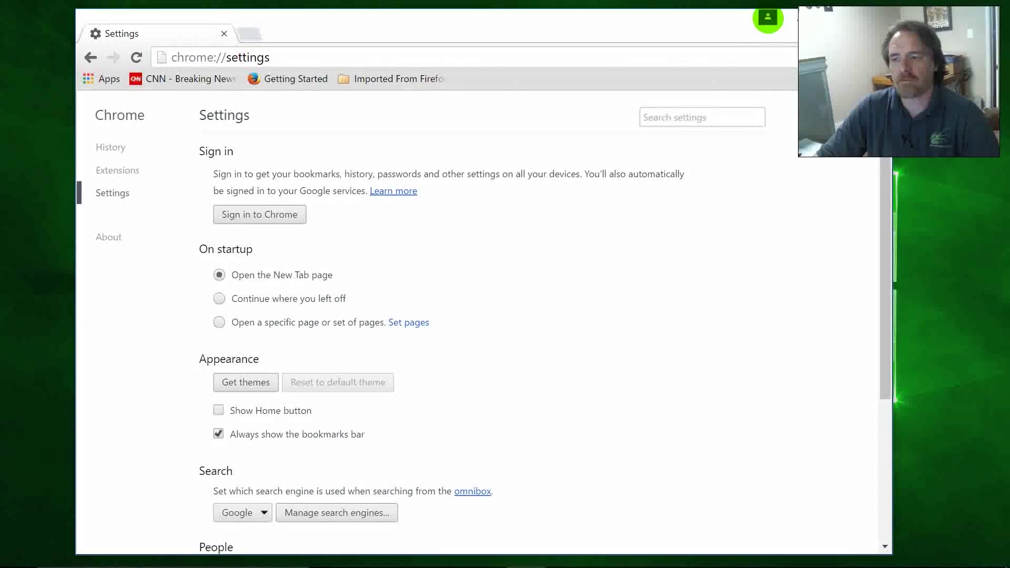
View Chrome's Google account sign-in form and dismiss it without signing in
click(768, 17)
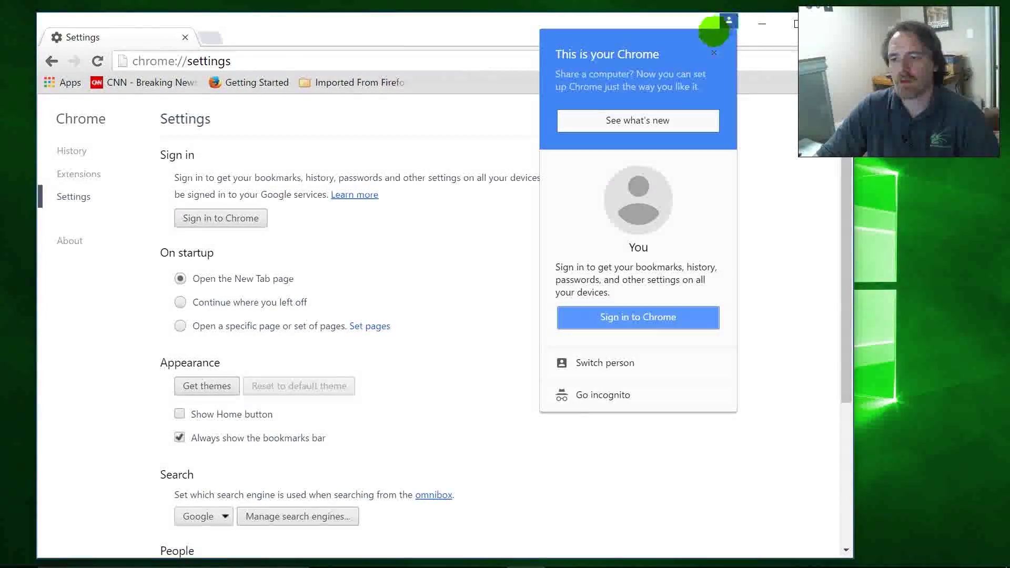
click(632, 315)
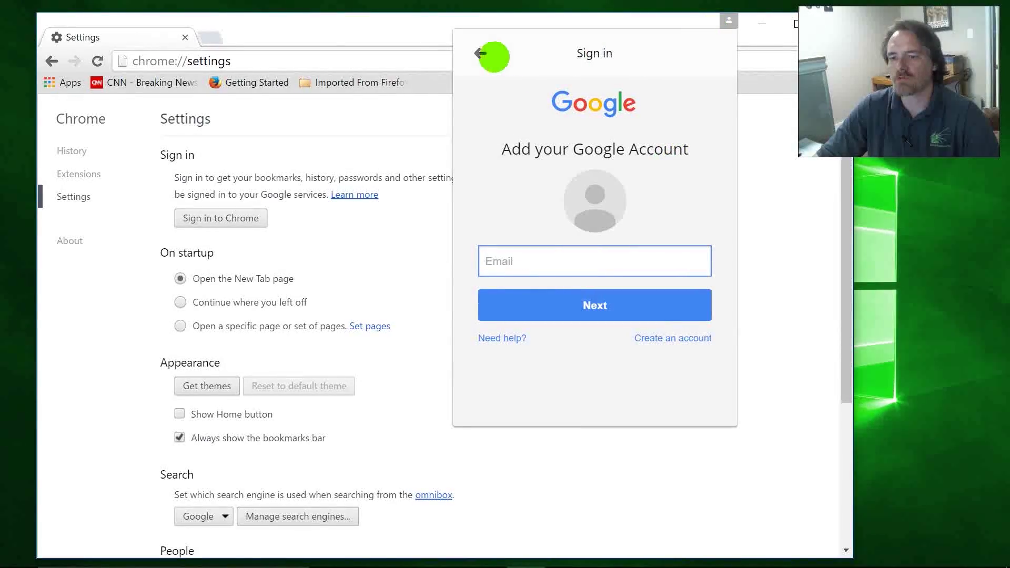
click(430, 34)
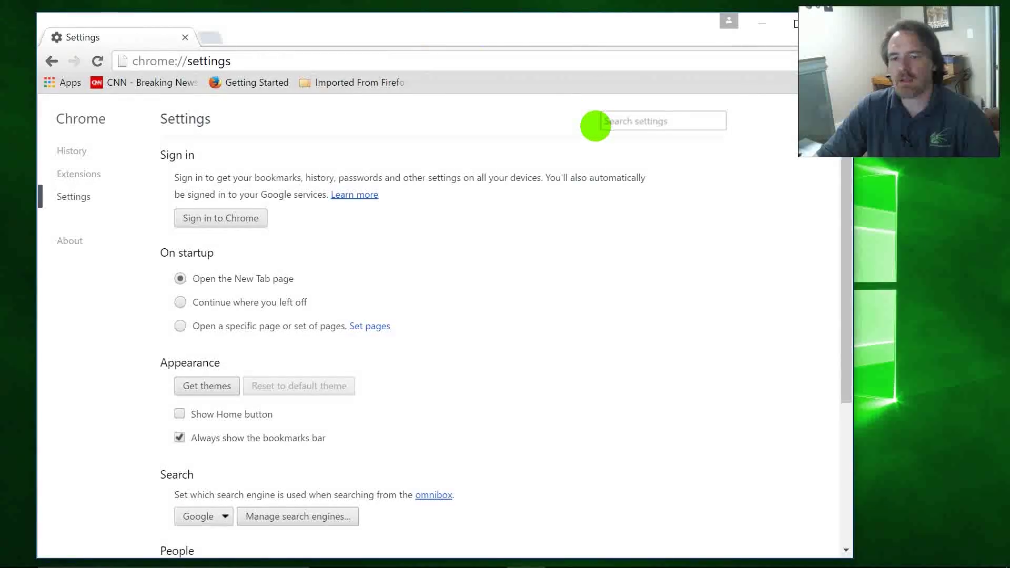
Narrow the Chrome window and open the Bookmark Manager
click(842, 61)
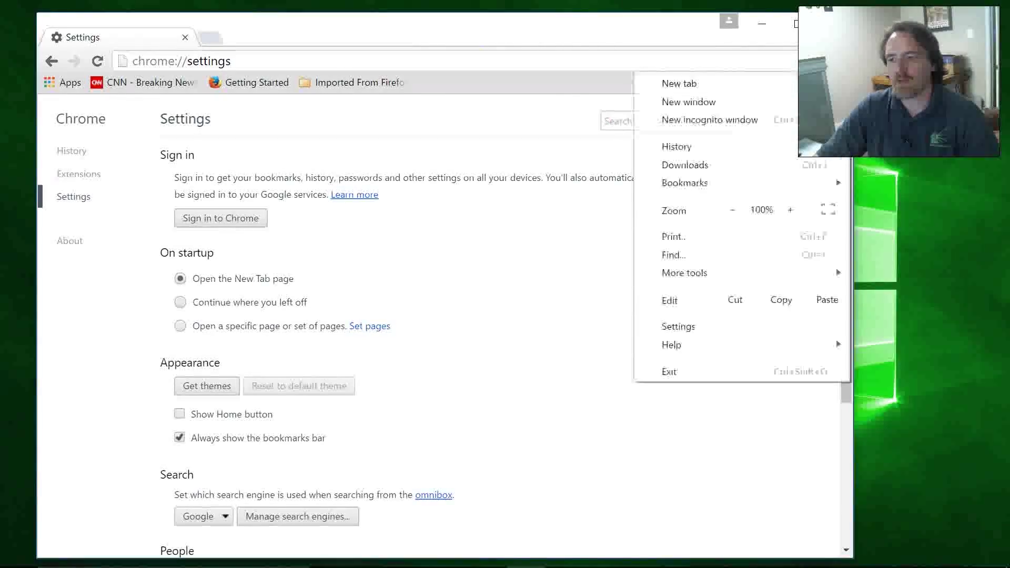
drag(679, 48, 784, 48)
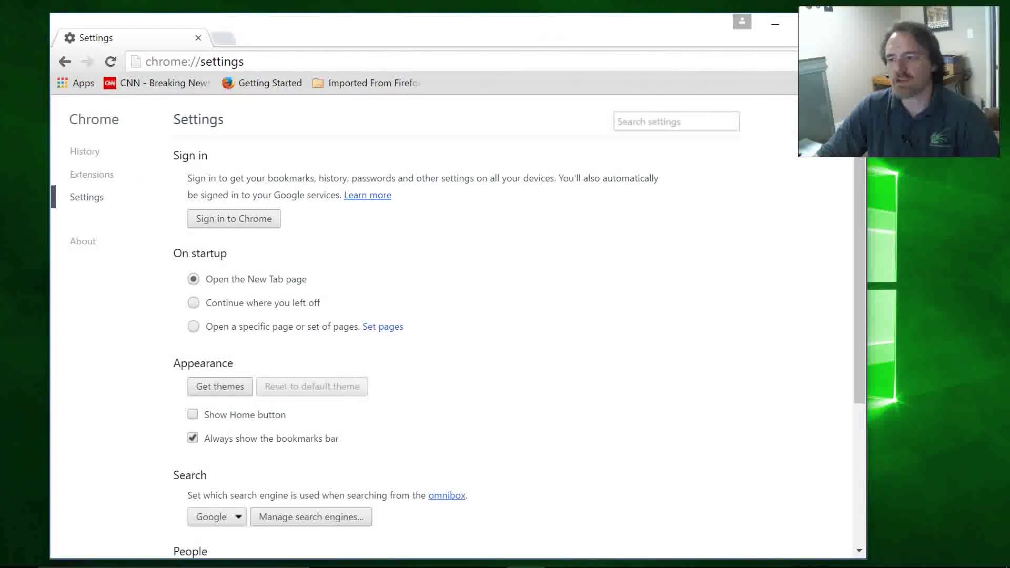
drag(867, 55, 675, 79)
click(661, 61)
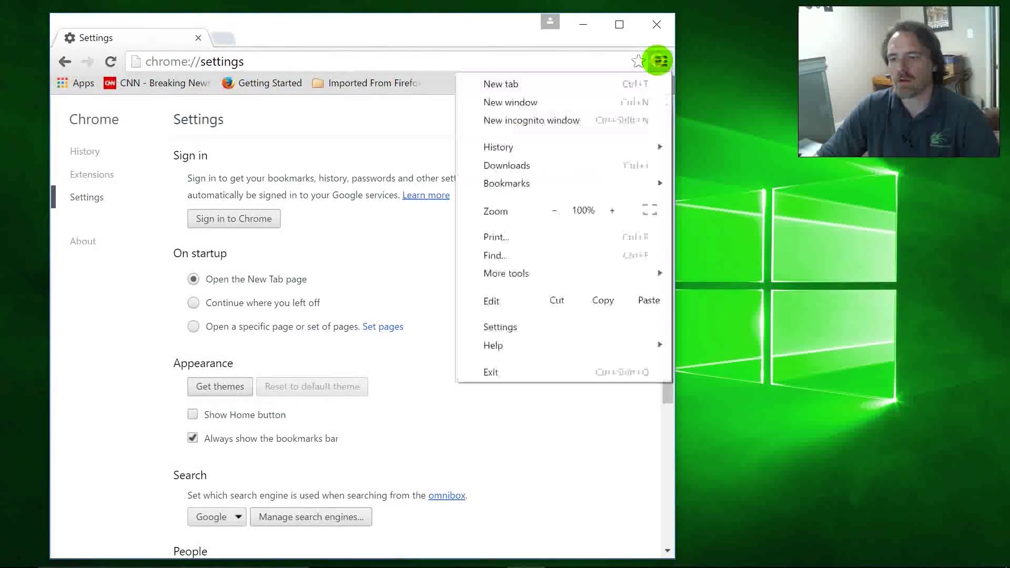
mouse_move(536, 183)
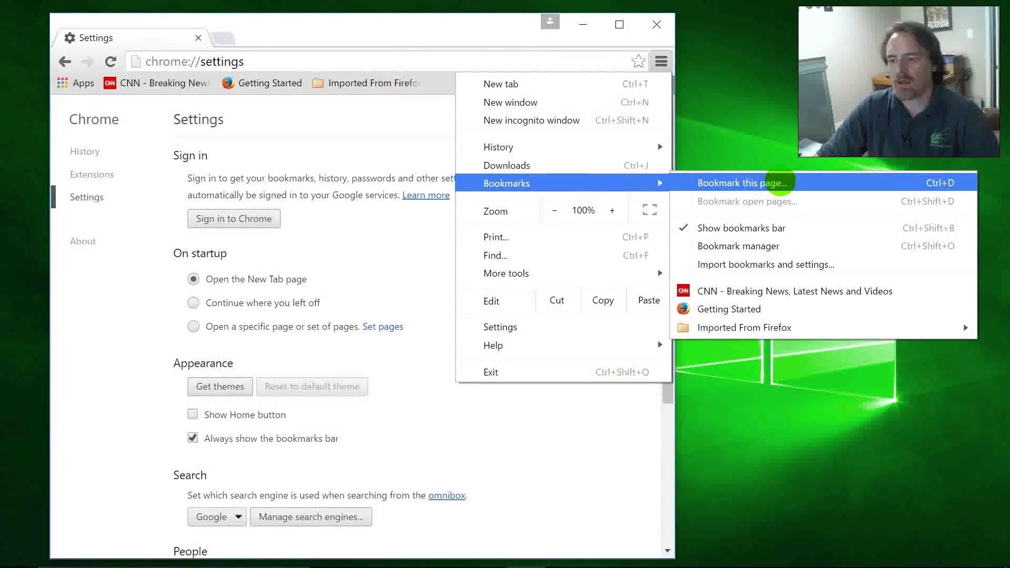
click(768, 245)
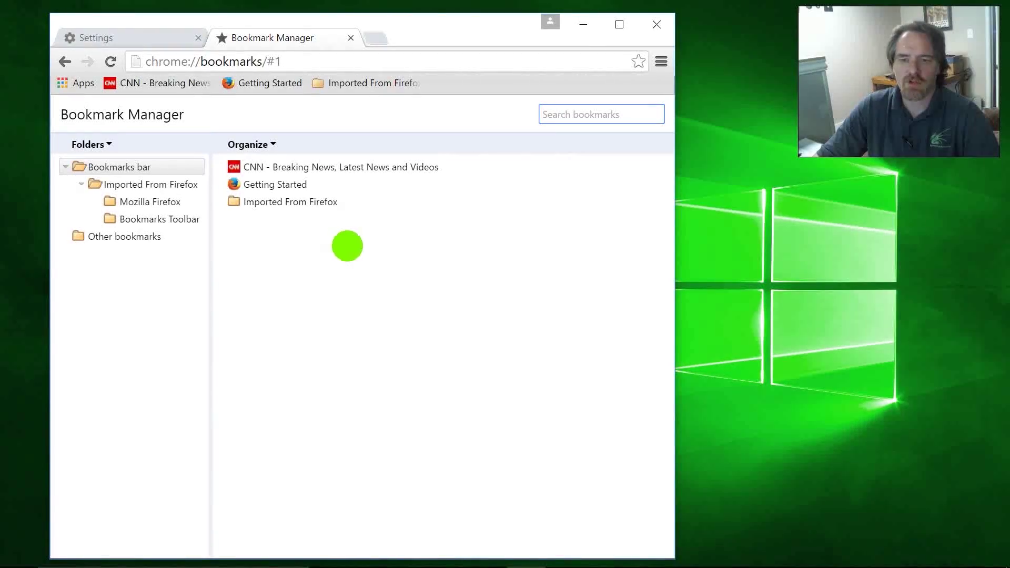
Export the bookmarks to the HTML file bookmarks_6_17_16 on the Desktop and shift the browser window aside to uncover the desktop icon
click(263, 142)
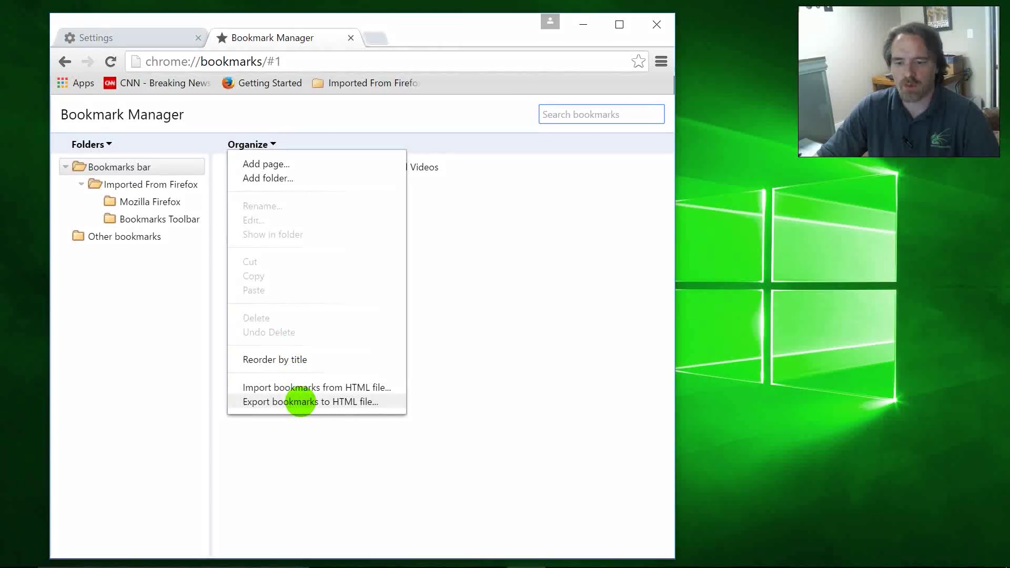
click(300, 401)
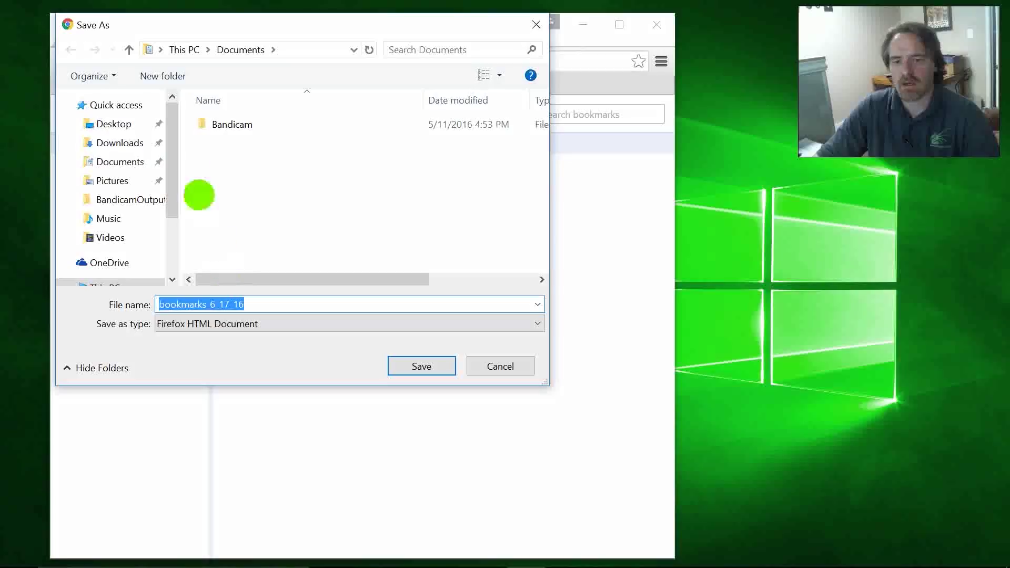
click(125, 125)
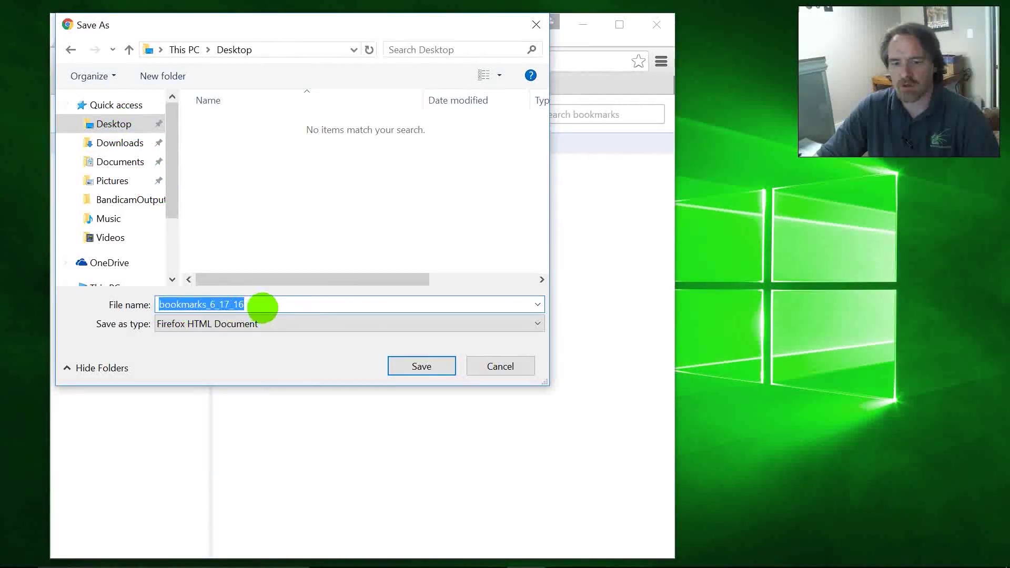
click(422, 366)
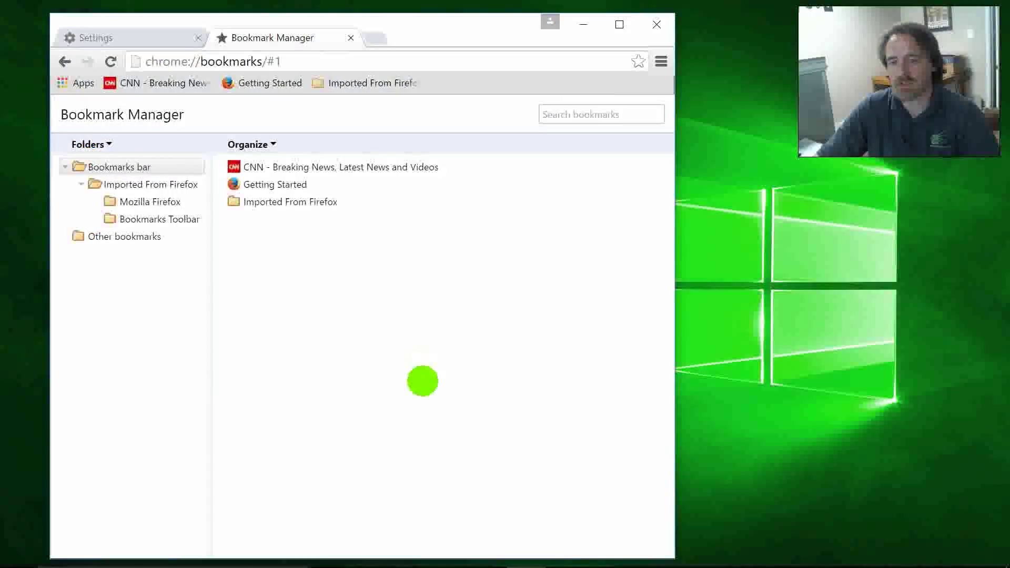
drag(409, 25, 456, 25)
click(69, 139)
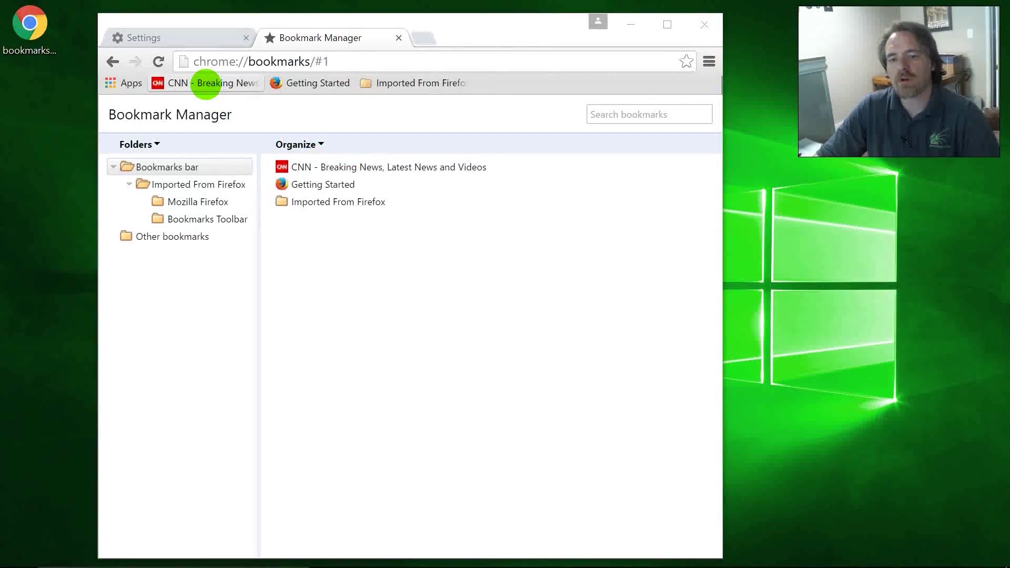
Delete the CNN bookmark from the bookmarks bar and import the bookmarks from the HTML file bookmarks_6_17_16 on the Desktop
right_click(210, 83)
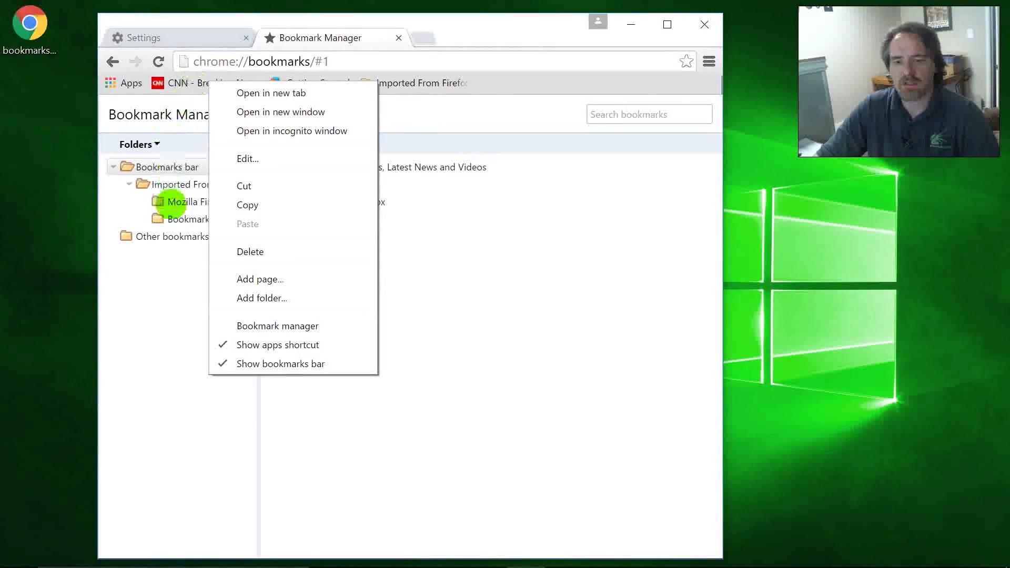
click(258, 250)
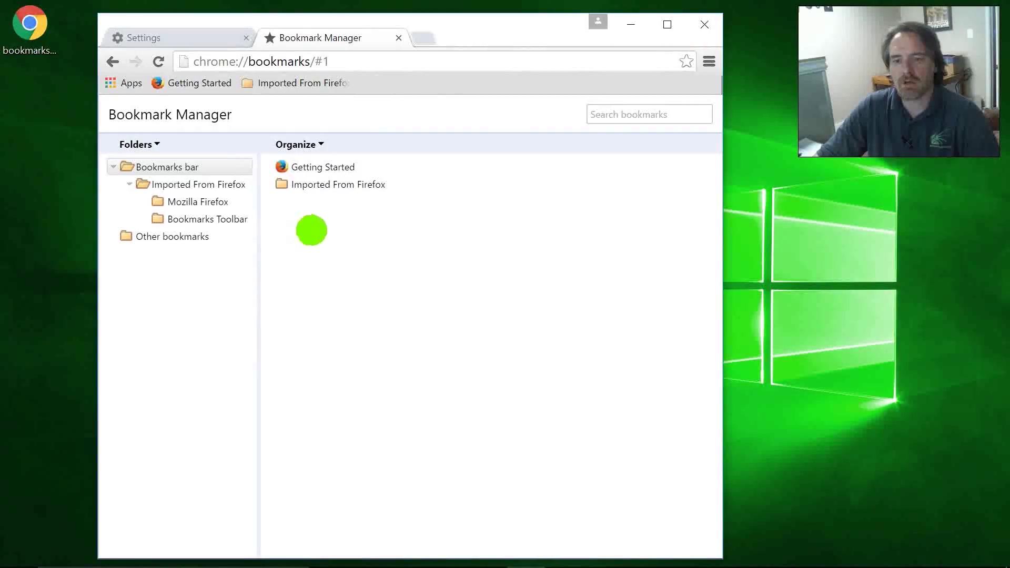
click(299, 142)
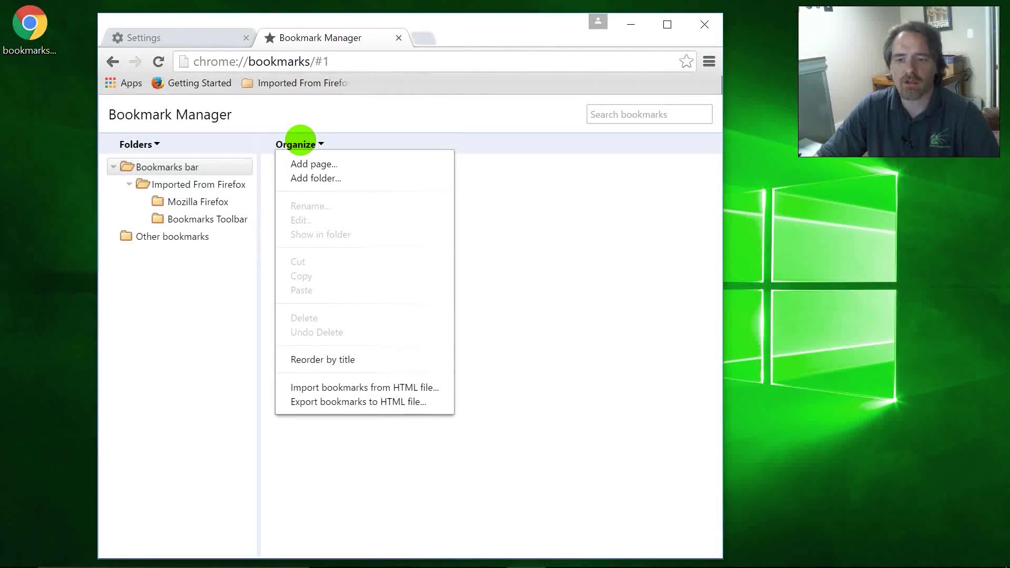
click(325, 388)
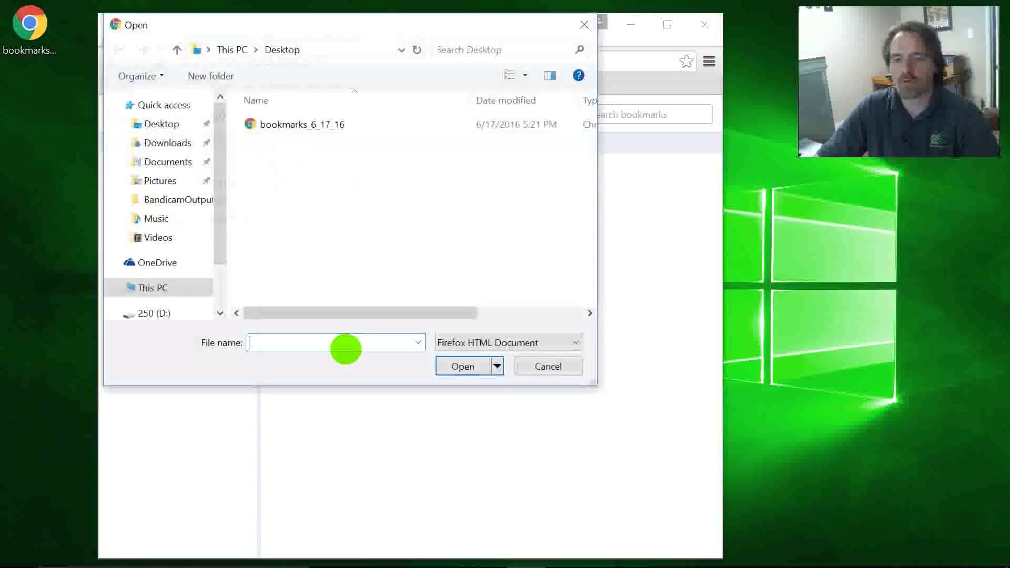
double_click(290, 124)
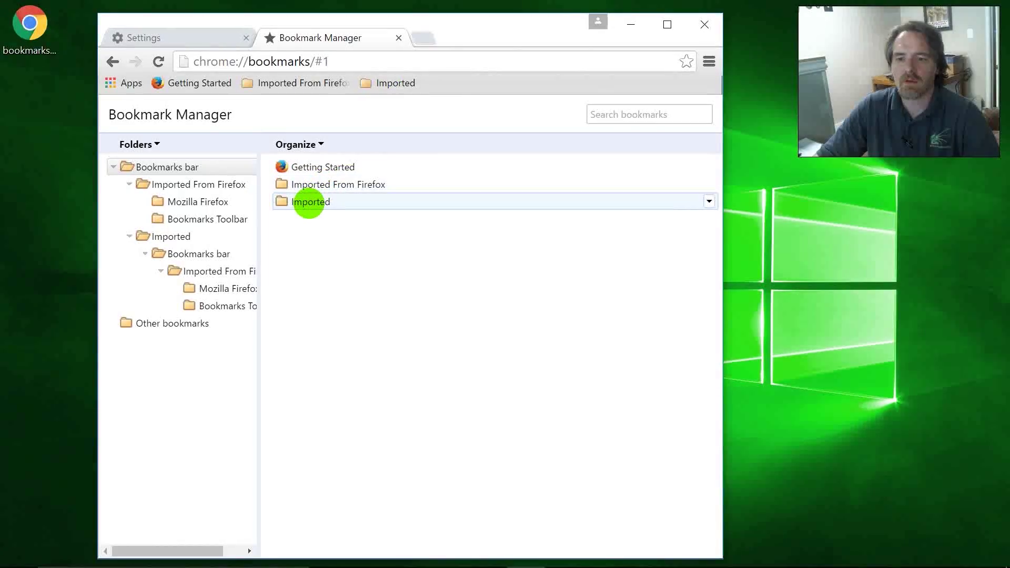
Move the CNN bookmark from the Imported folder's Bookmarks bar subfolder to the start of the main bookmarks bar, and close the browser
click(396, 84)
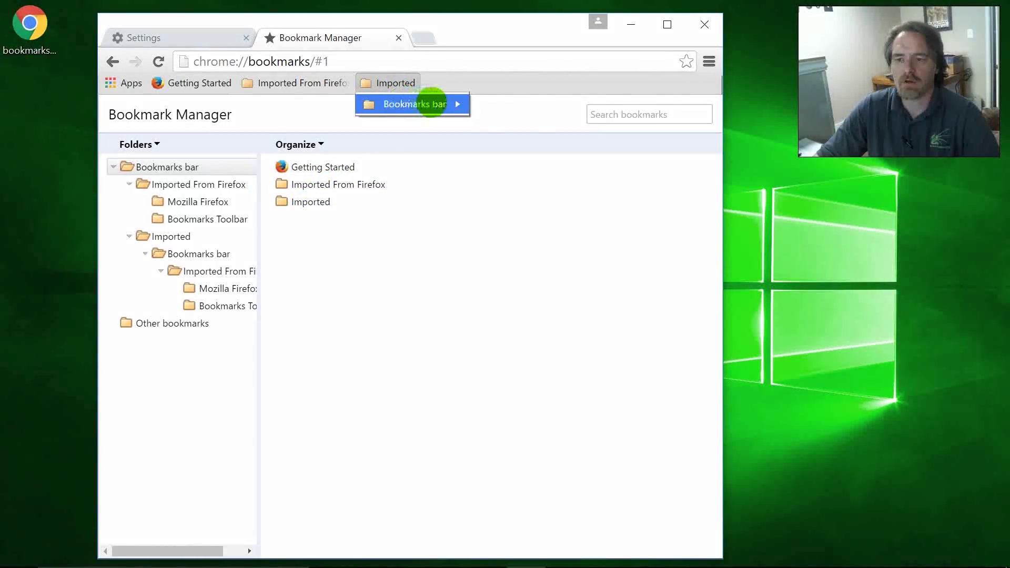
mouse_move(416, 104)
click(298, 203)
double_click(295, 203)
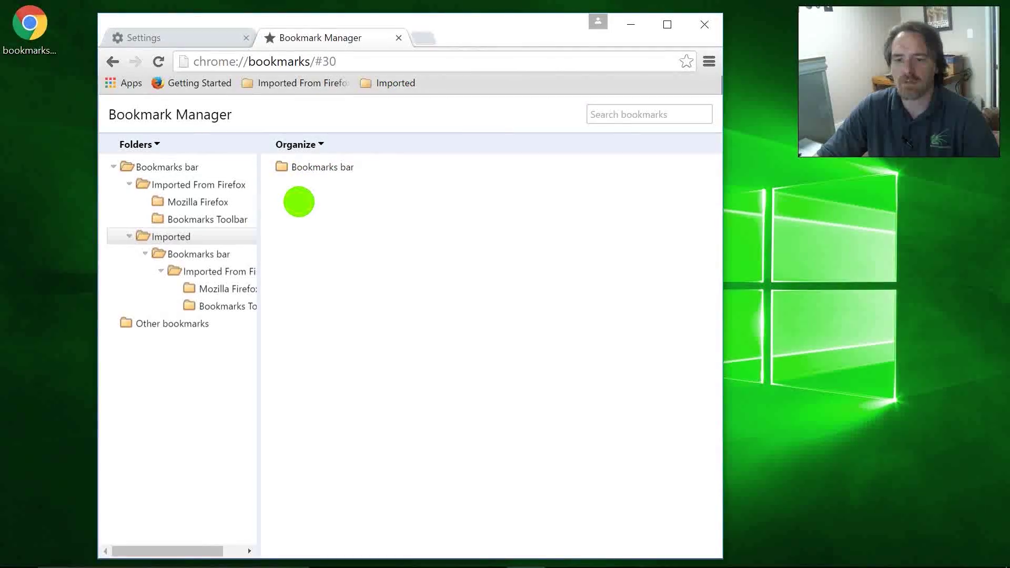
click(316, 168)
double_click(316, 167)
click(337, 168)
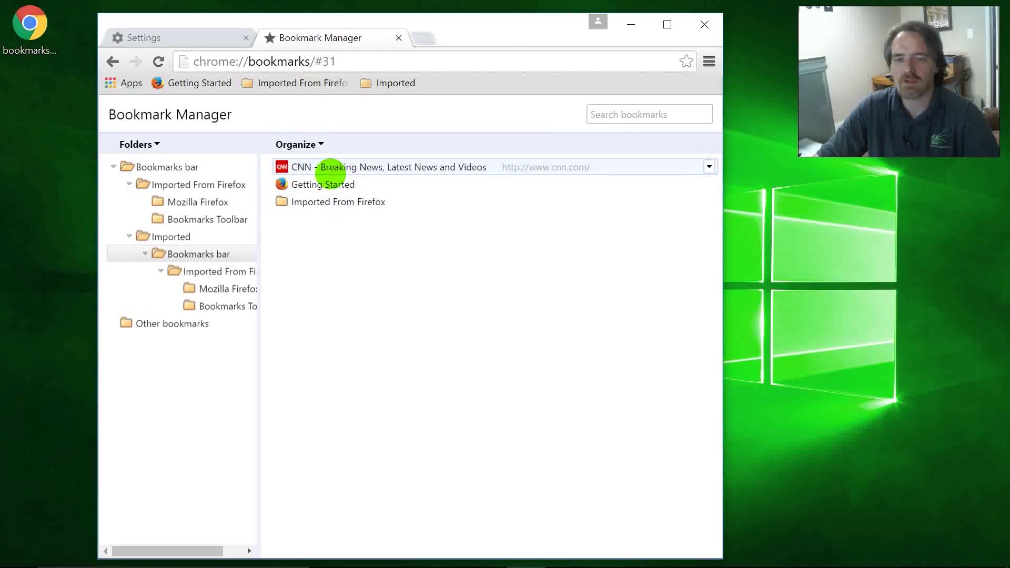
mouse_move(372, 165)
mouse_down()
mouse_move(339, 163)
mouse_move(232, 97)
mouse_move(164, 83)
mouse_up()
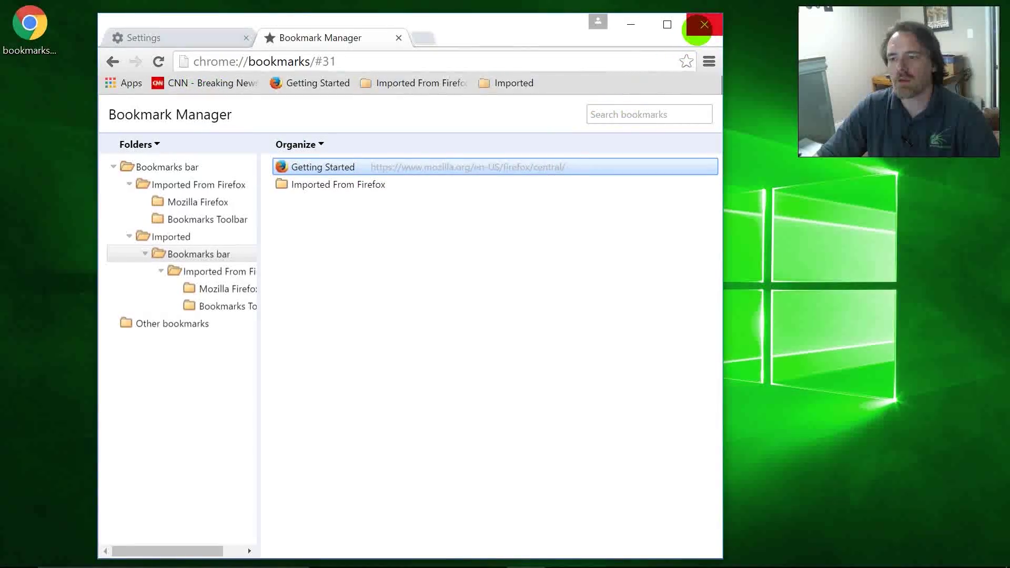
click(696, 29)
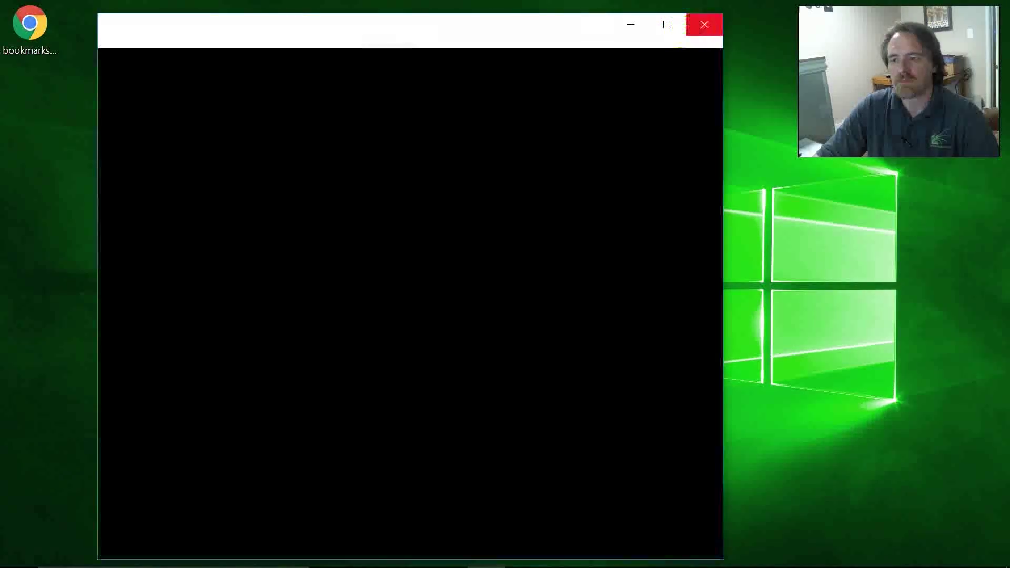